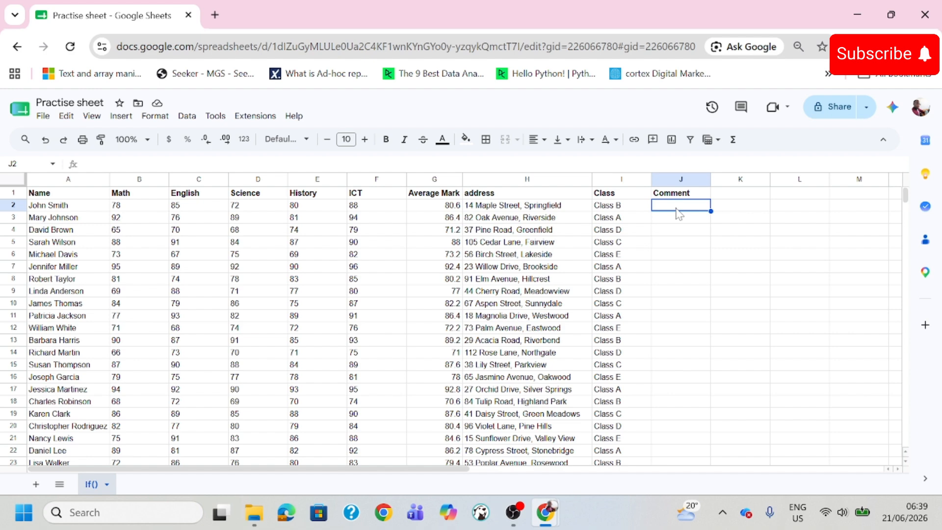
- Examine the row 2 entries: subject marks, the Average Mark formula, address, Class and the empty Comment cell
text(=)
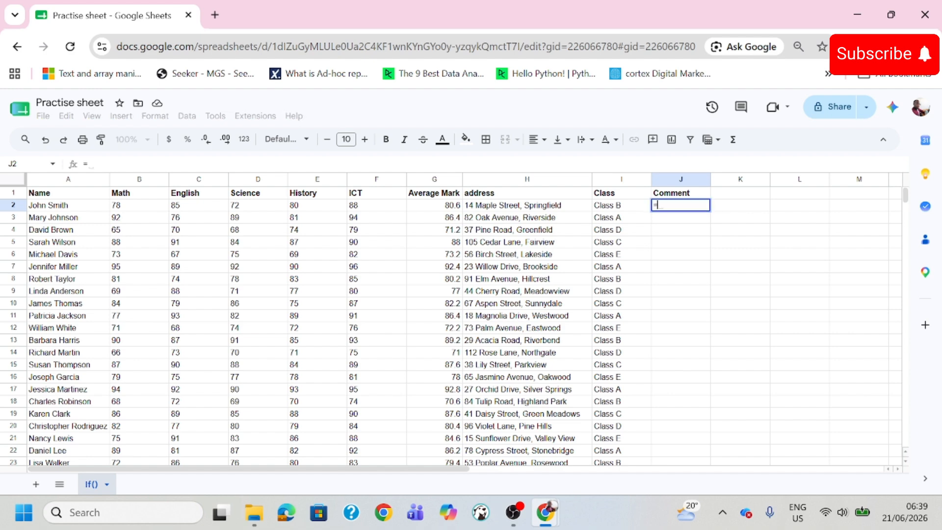
key(Escape)
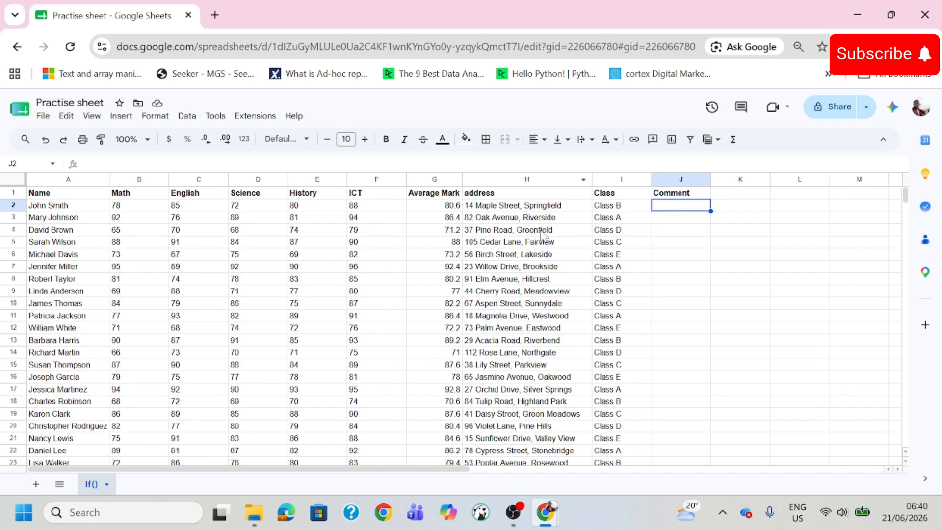
drag(142, 196, 410, 221)
click(414, 219)
click(432, 207)
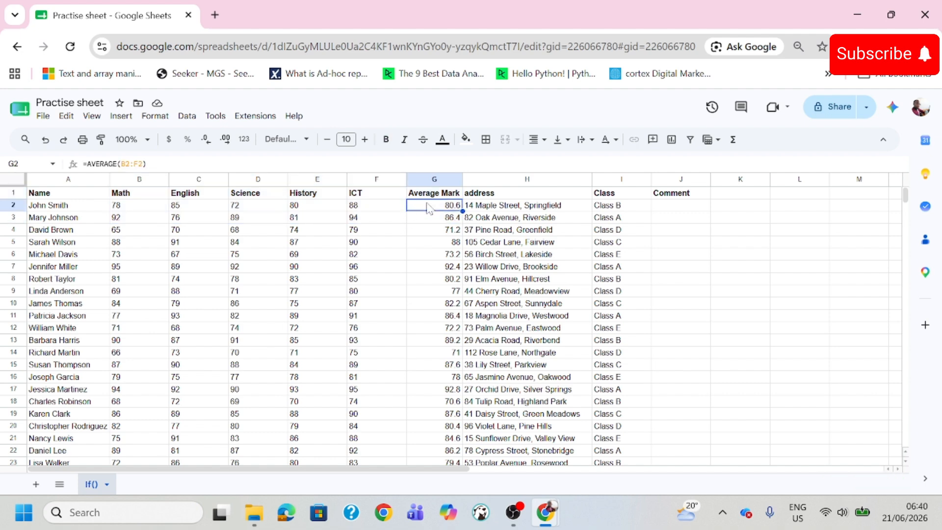
drag(126, 205, 351, 210)
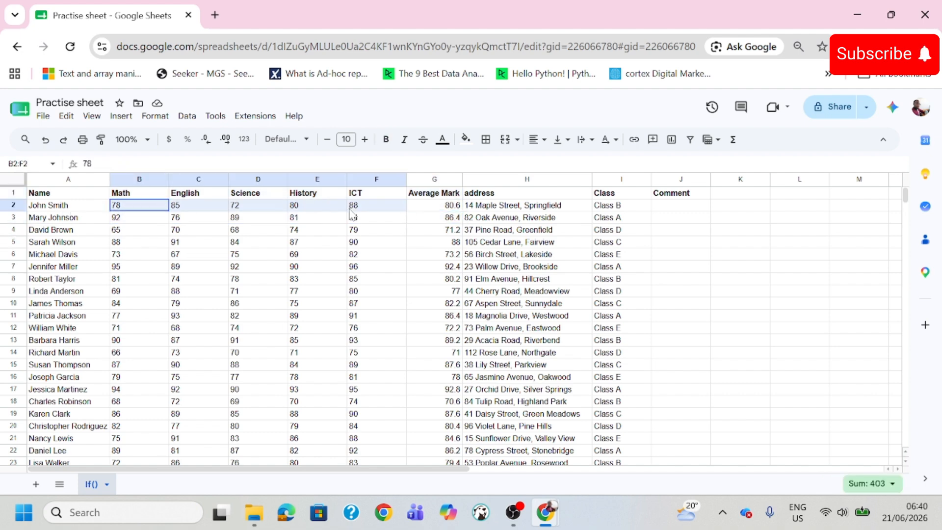
click(430, 209)
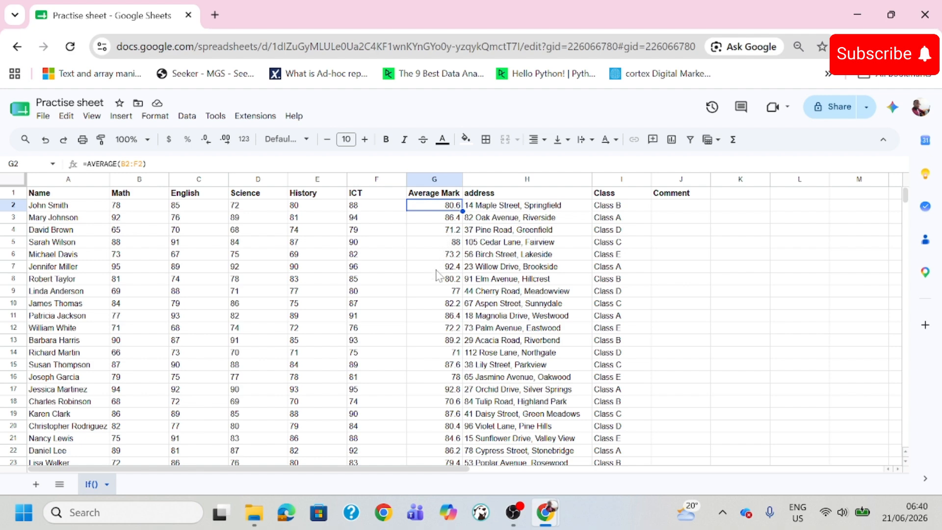
click(499, 209)
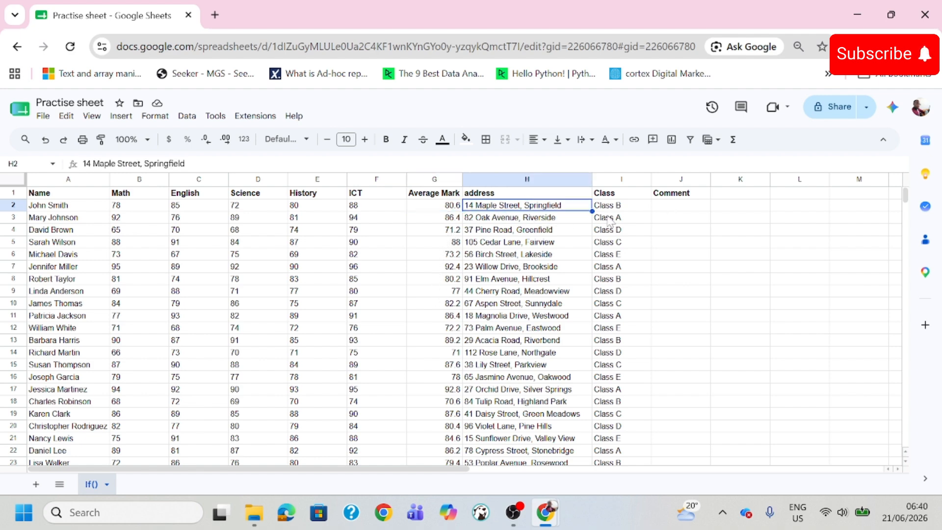
click(625, 208)
click(689, 210)
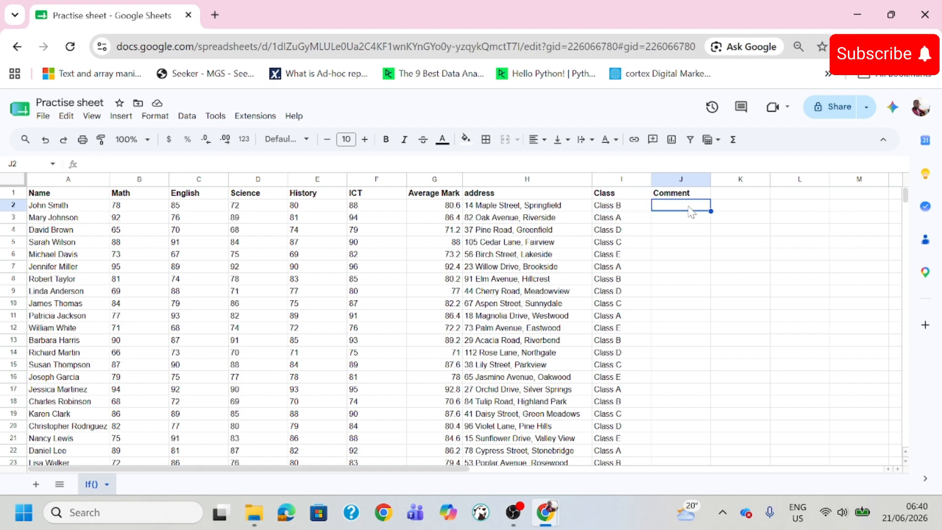
click(430, 211)
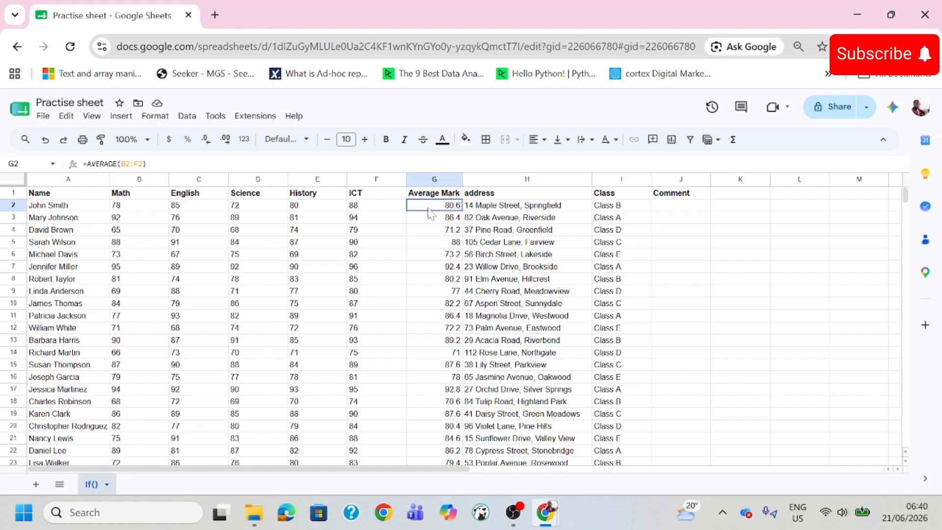
click(426, 245)
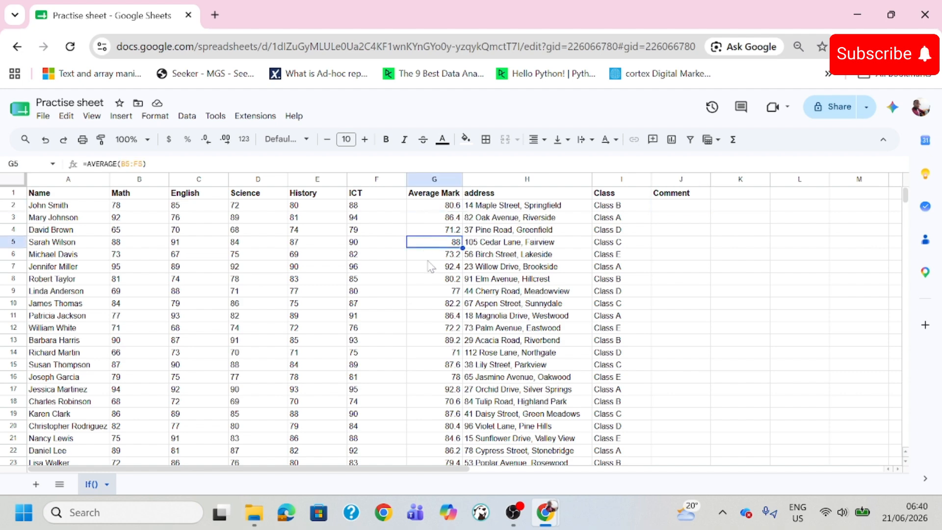
click(685, 210)
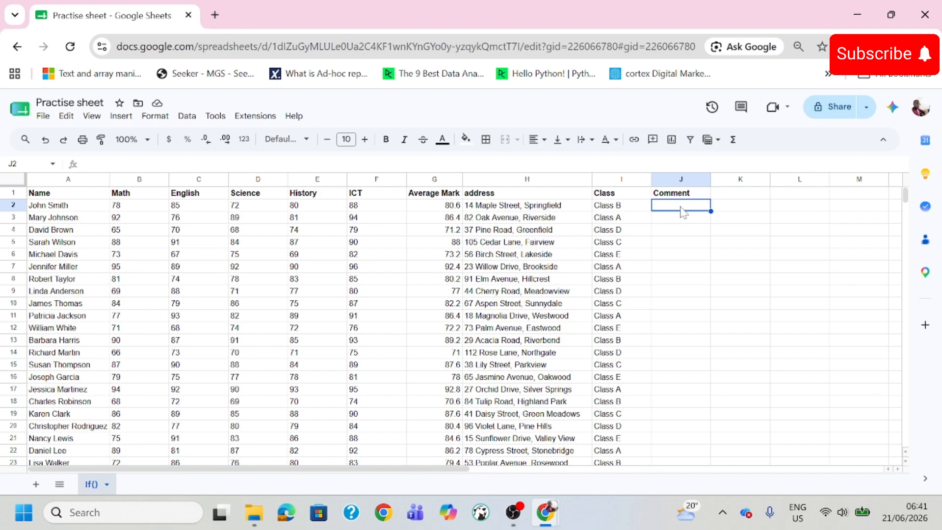
- Look through the student records down to the last row and return to the start of the table
text(=)
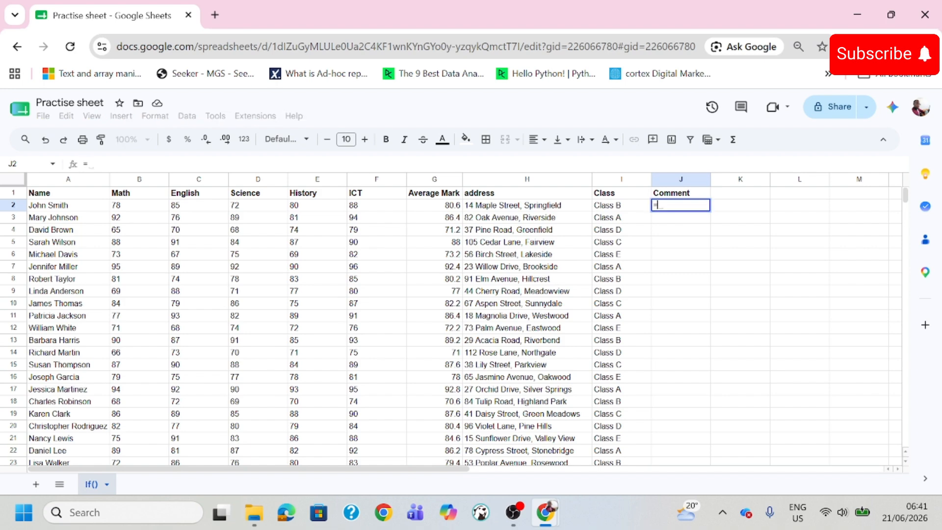
key(Escape)
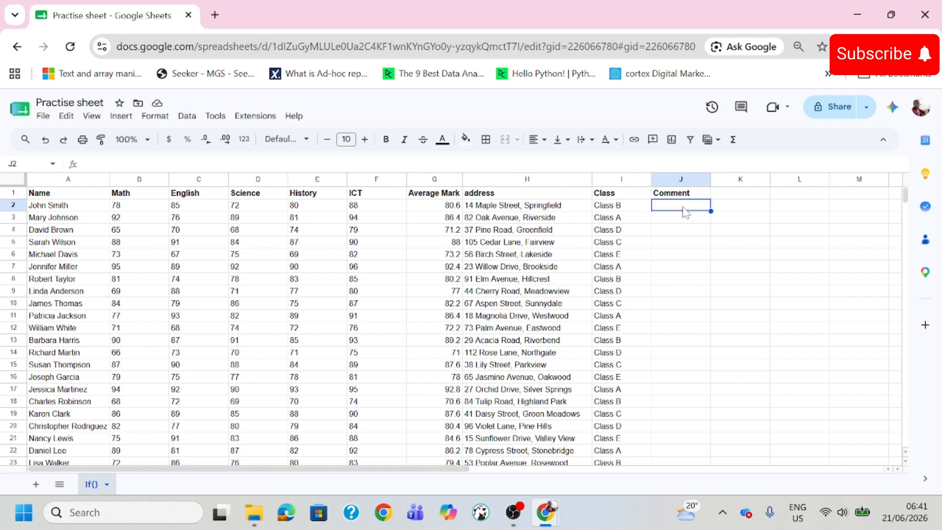
scroll(455, 278, down, 5)
scroll(455, 278, down, 5)
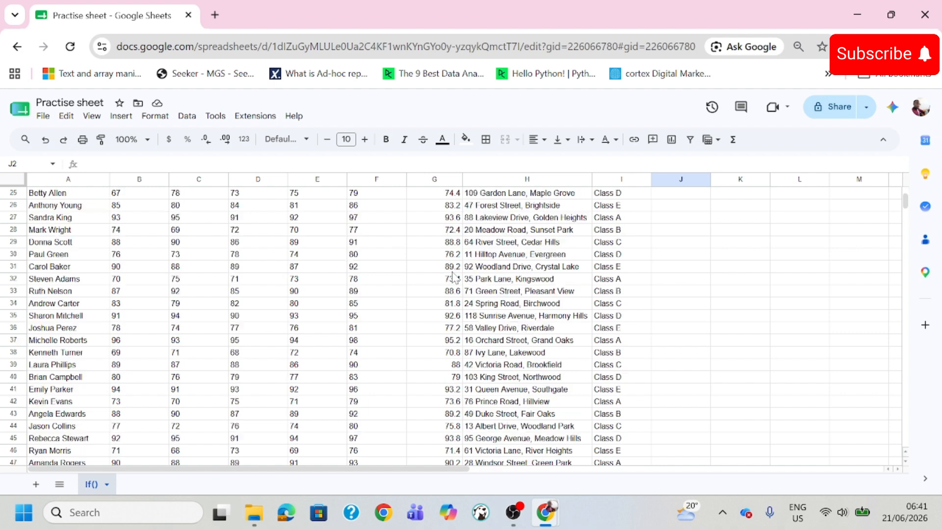
scroll(454, 278, up, 2)
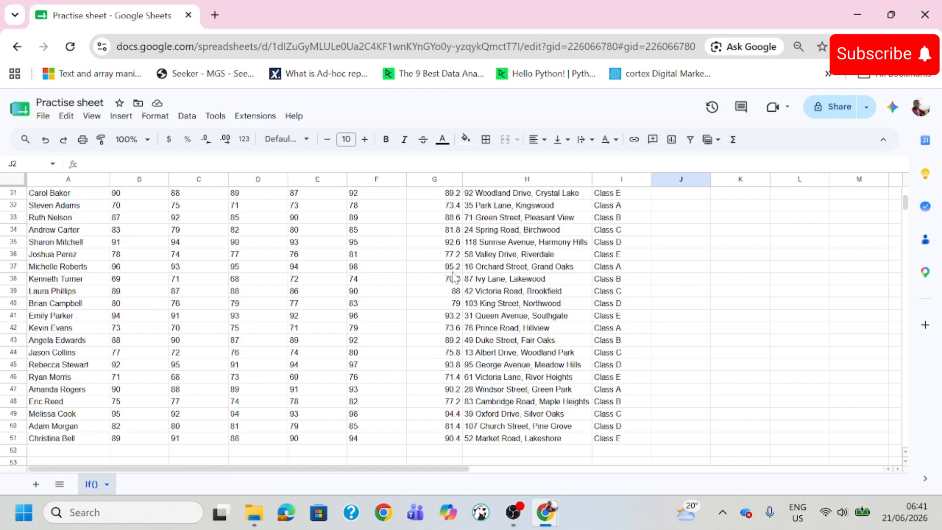
scroll(454, 278, up, 2)
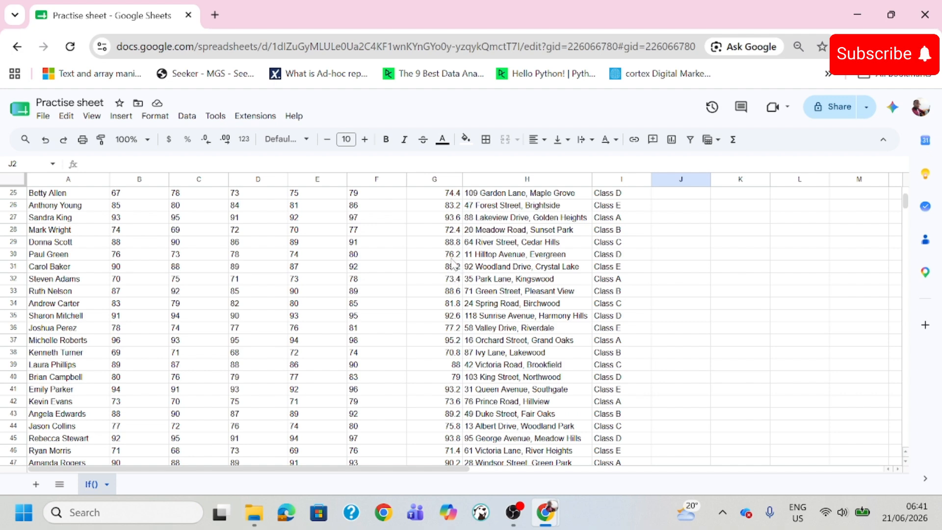
scroll(452, 265, up, 4)
scroll(452, 265, up, 4)
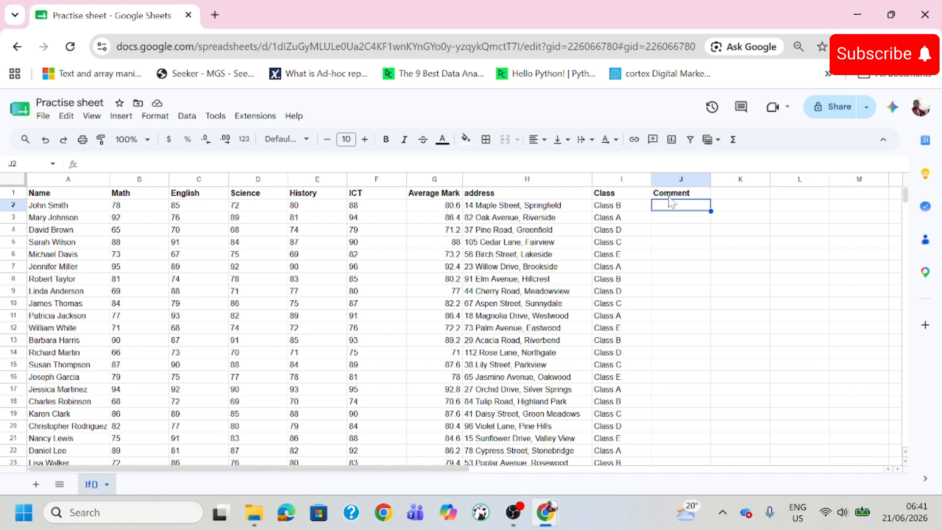
- Begin an IF formula in Comment cell J2 with the condition that average mark G2 is greater than 70
text(=)
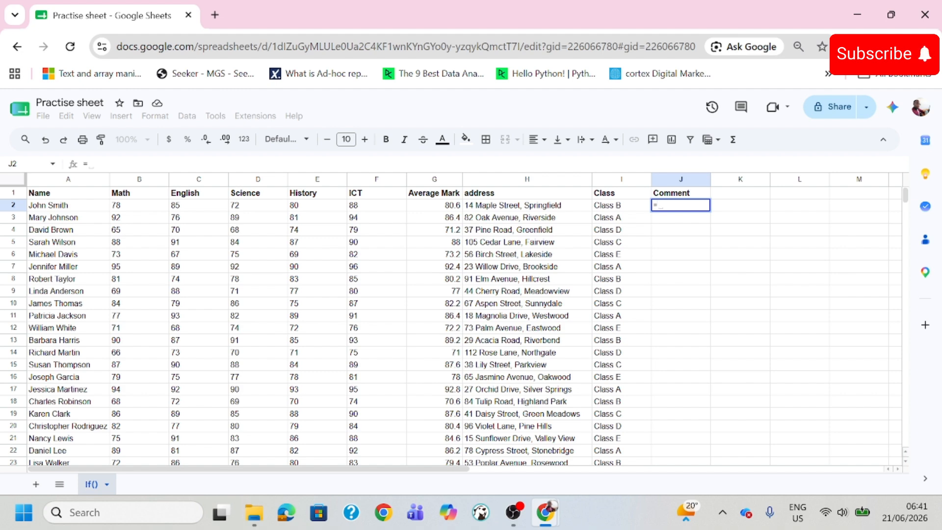
text(if)
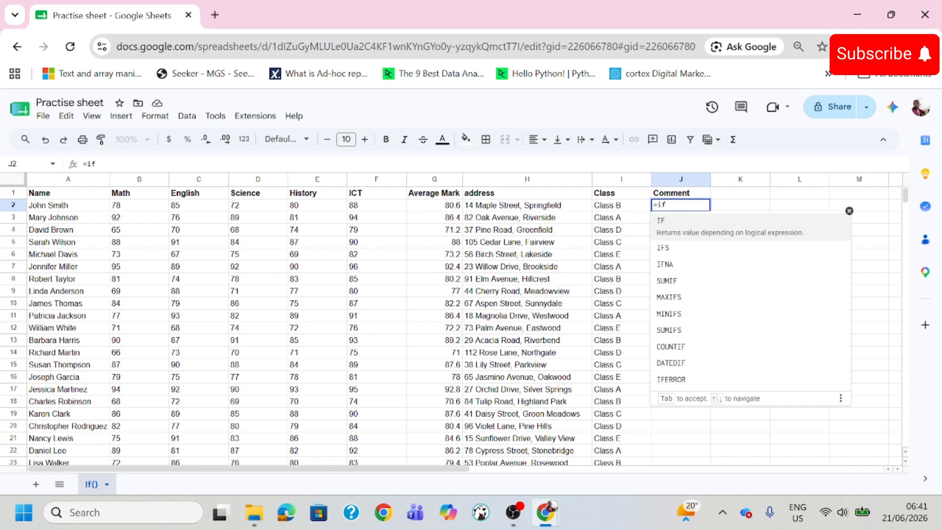
text(()
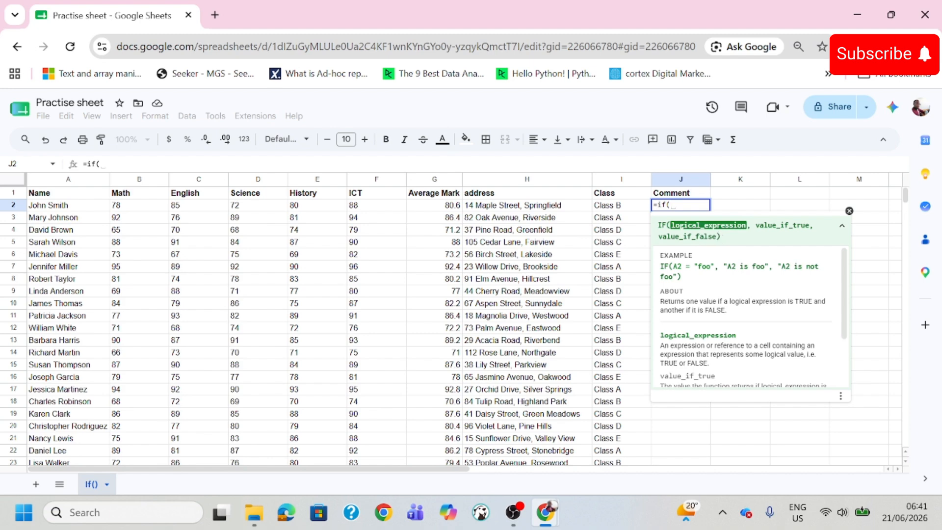
click(452, 208)
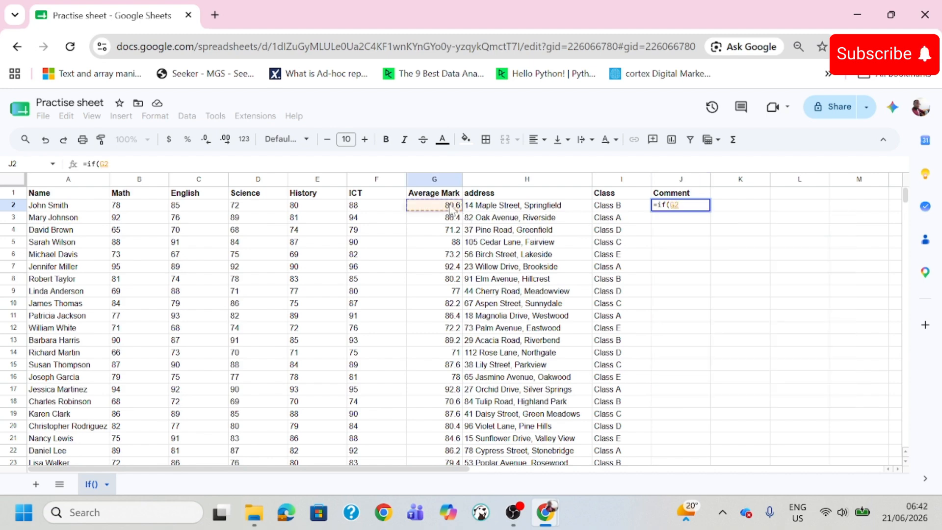
text(>)
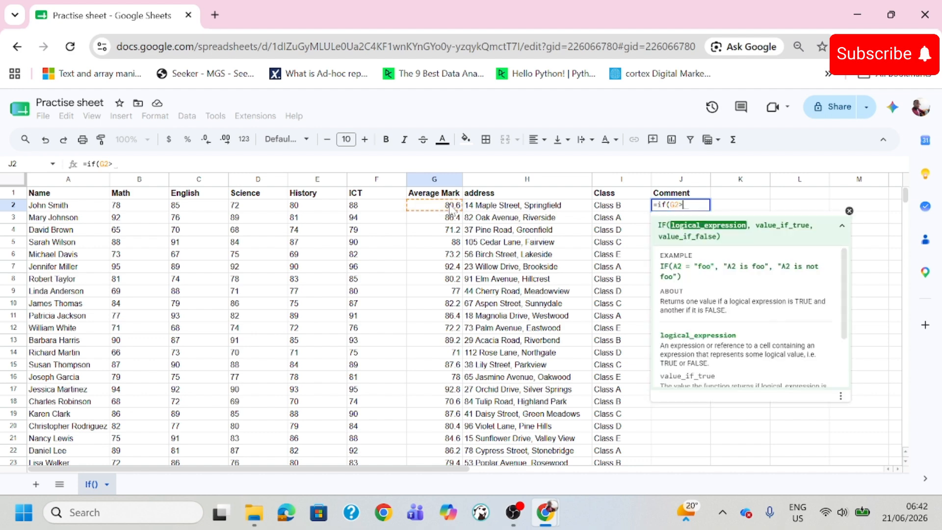
text(70)
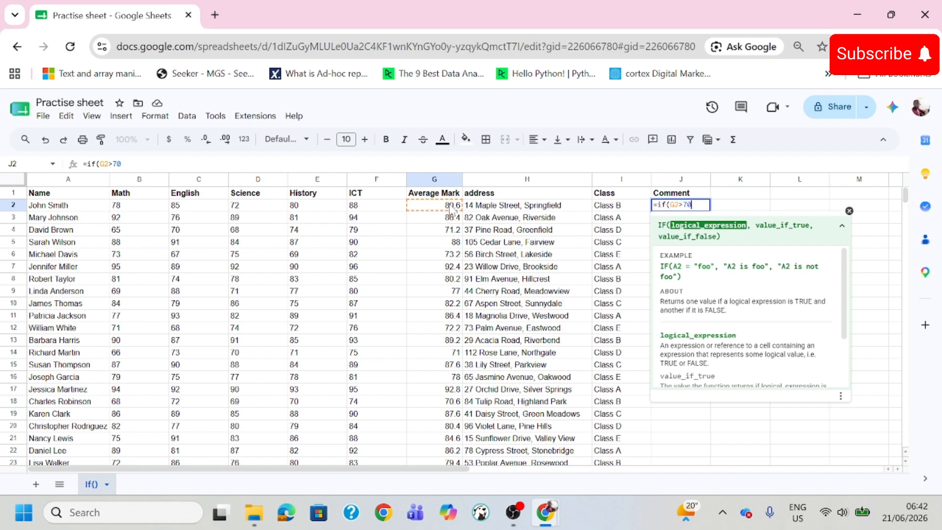
text(,)
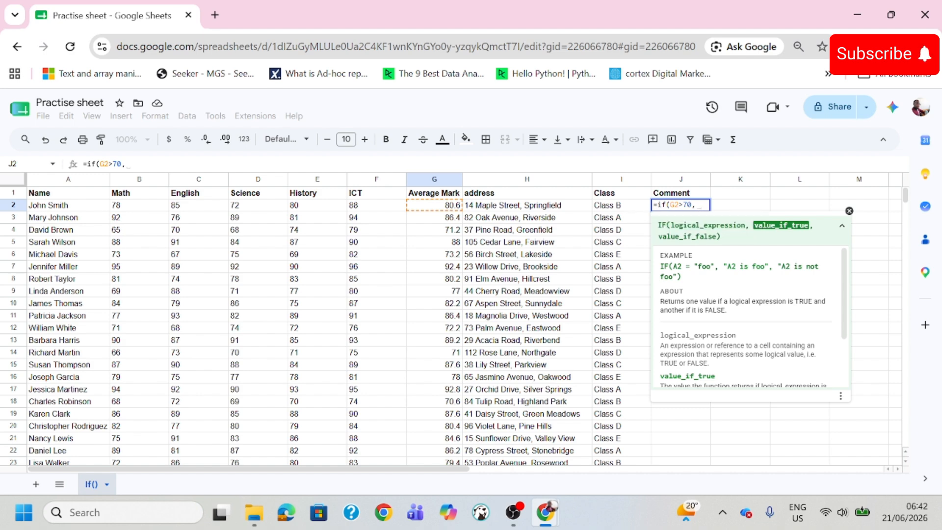
click(683, 204)
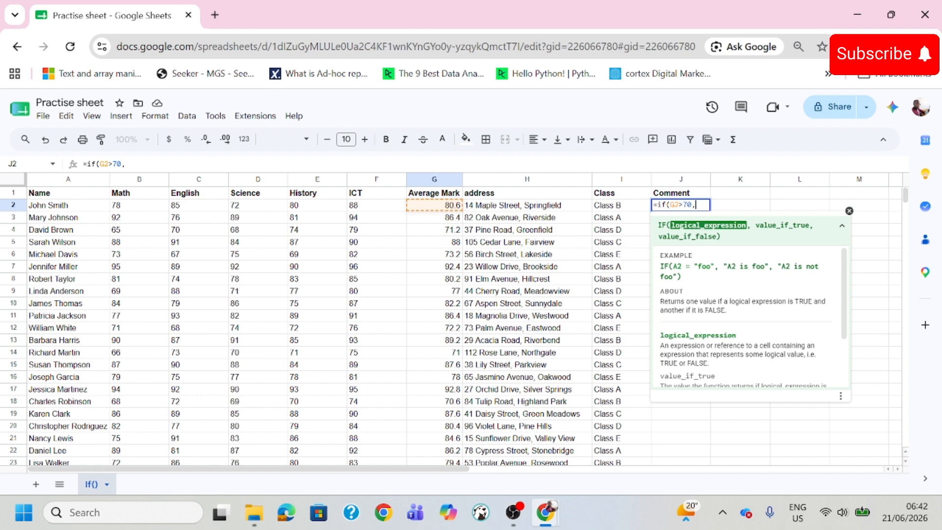
click(697, 205)
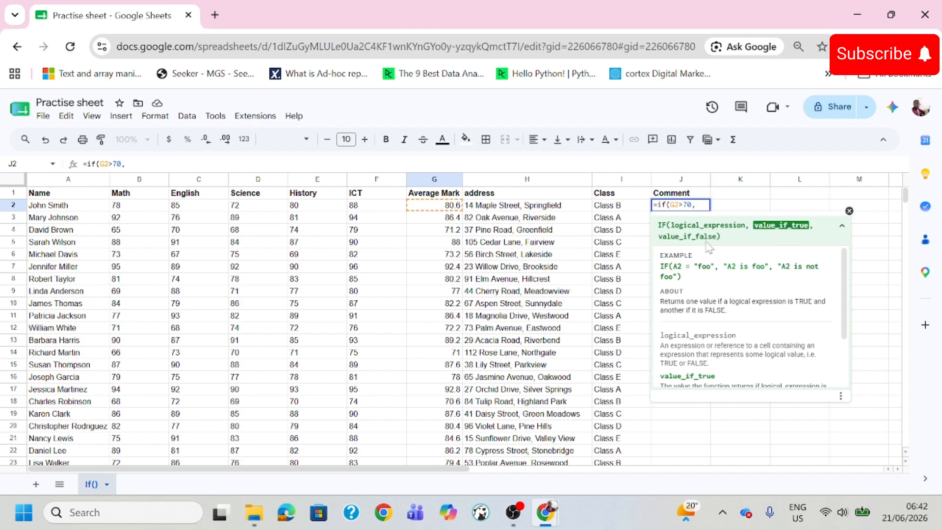
- Give the IF formula in J2 the text "Passed" as its value if true
text("")
text(Passed)
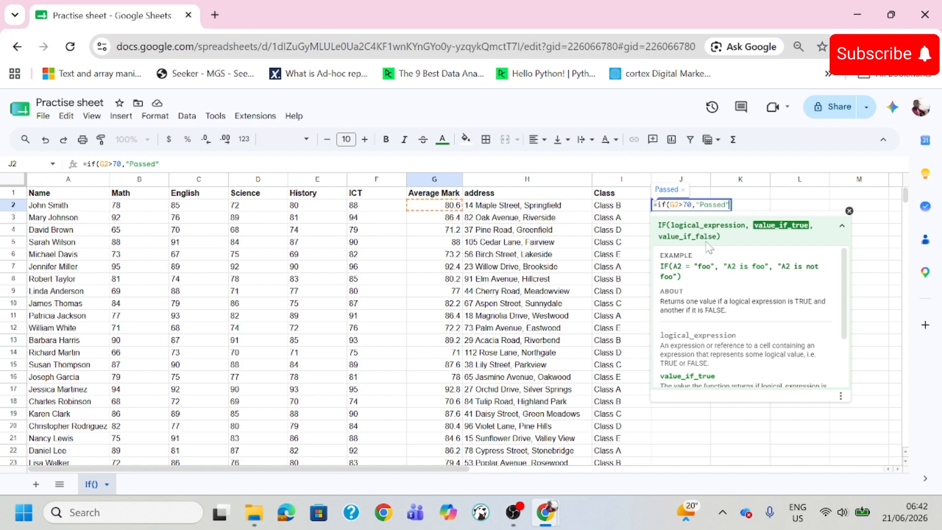
key(BackSpace)
key(BackSpace)
key(BackSpace)
key(BackSpace)
key(BackSpace)
key(BackSpace)
key(BackSpace)
text(E)
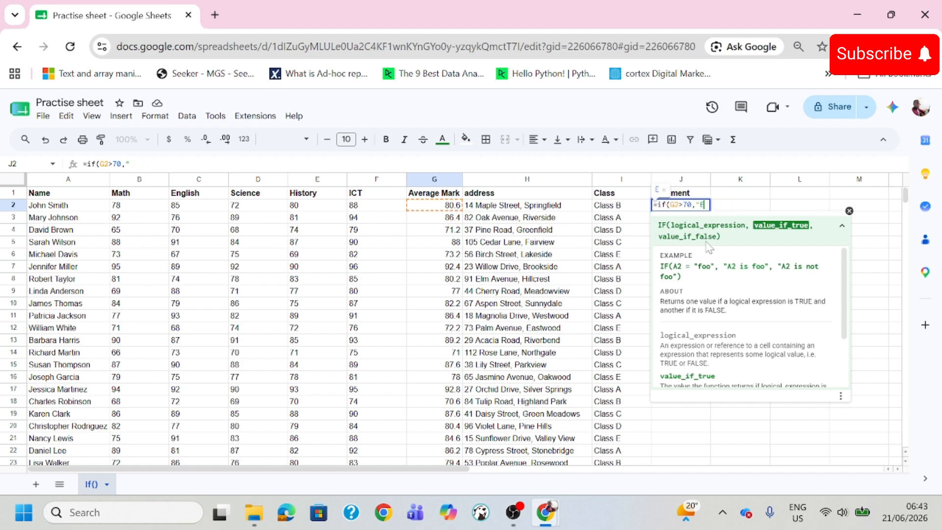
key(BackSpace)
text(Passed)
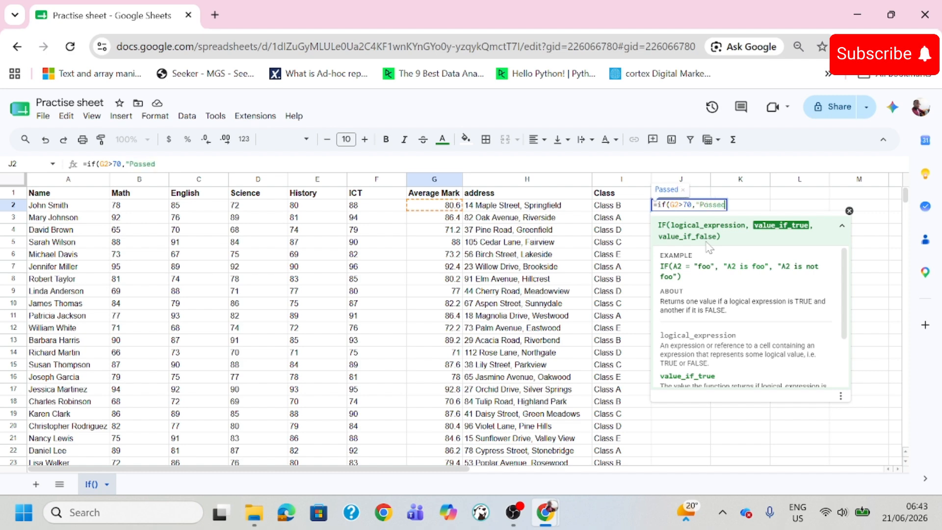
text(",)
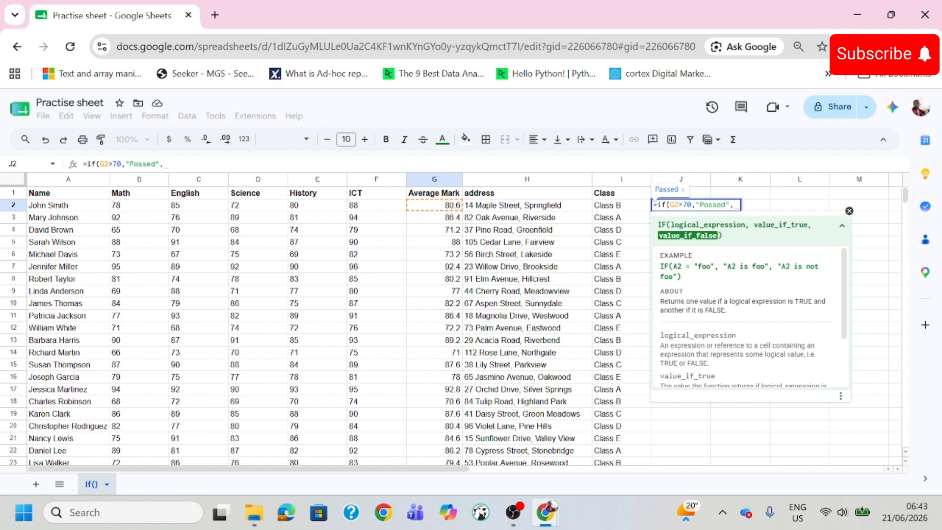
- Give the IF formula the text "Failed" as its value if false, close it and enter it in J2
text(""))
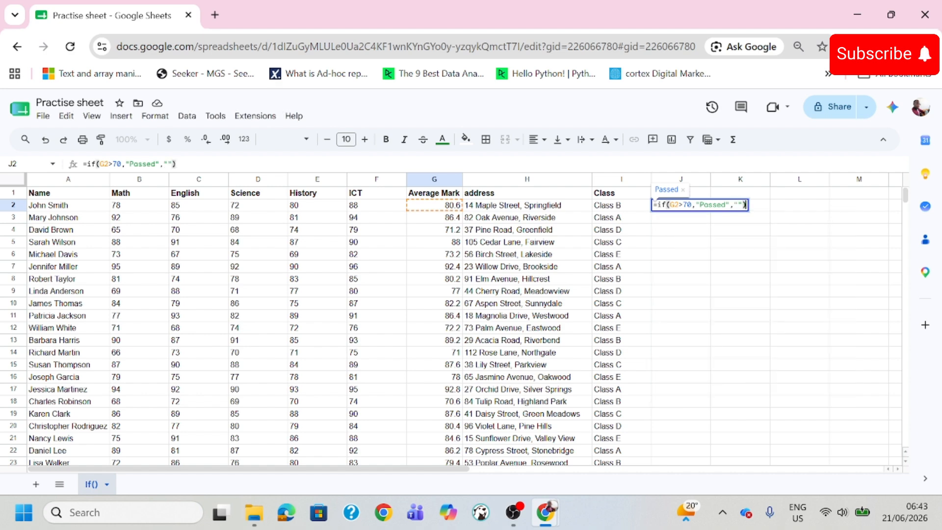
text(Failed)
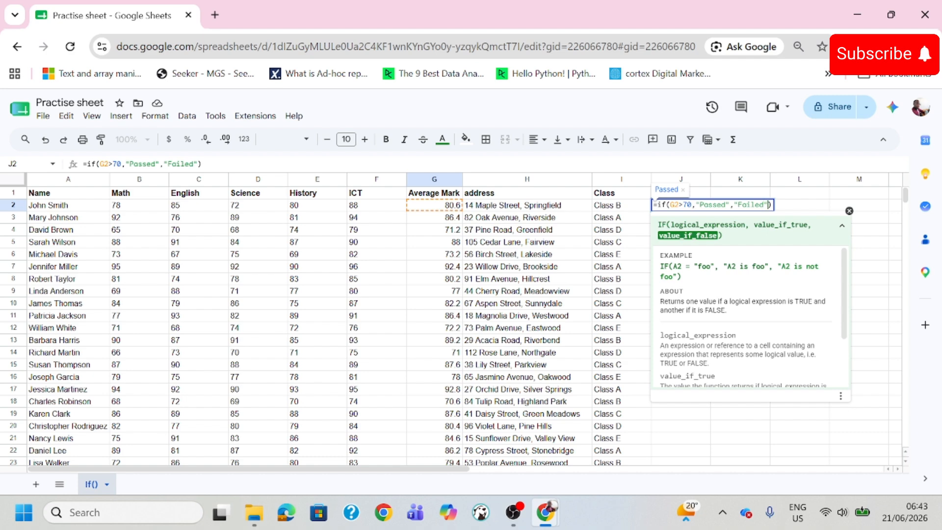
key(Return)
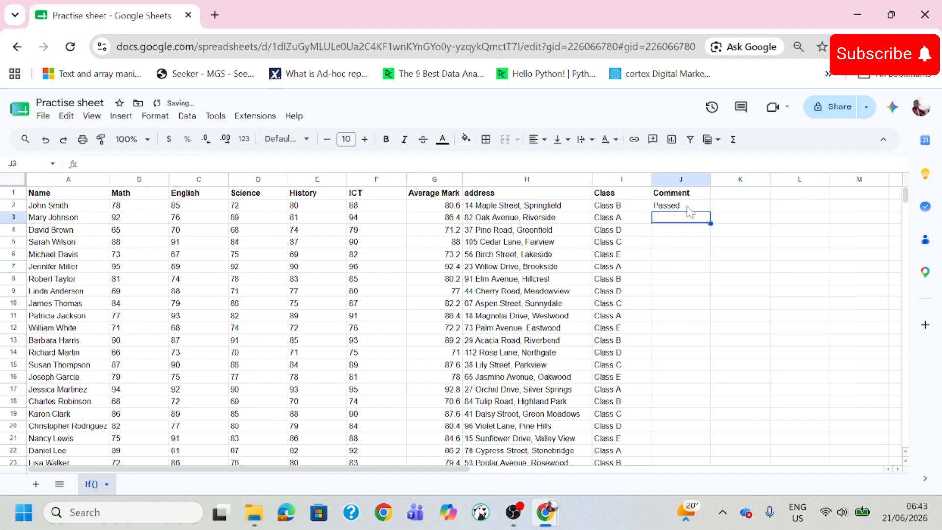
- Fill the J2 formula down the Comment column through J51 and review the filled rows
click(688, 206)
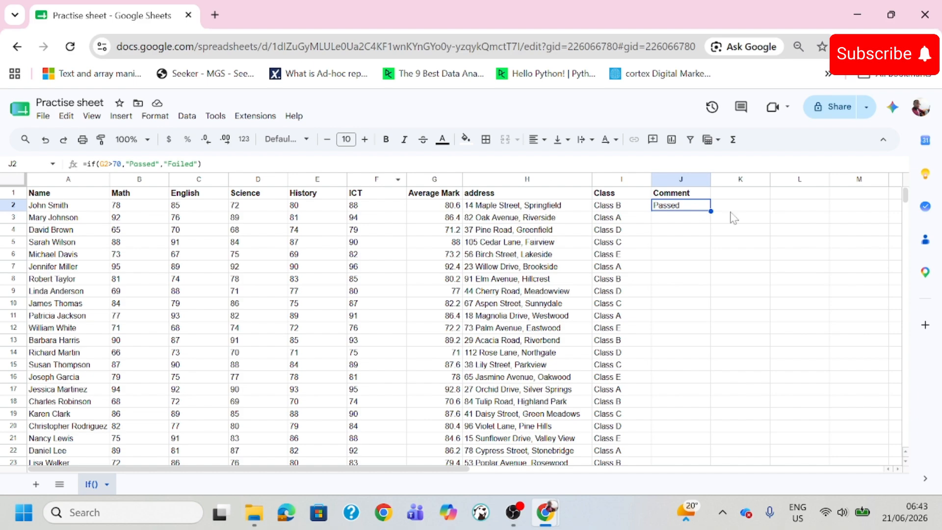
drag(710, 211, 702, 246)
scroll(694, 230, up, 8)
scroll(693, 228, up, 5)
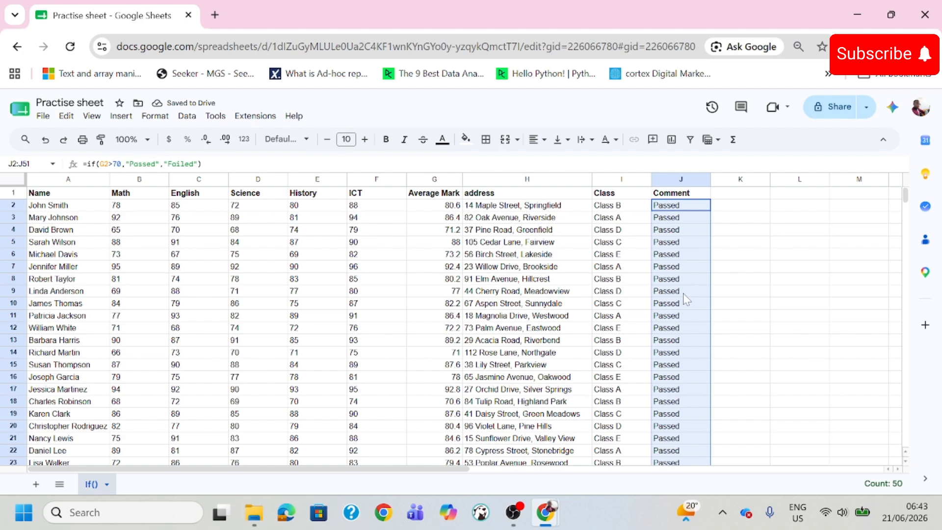
scroll(686, 299, down, 12)
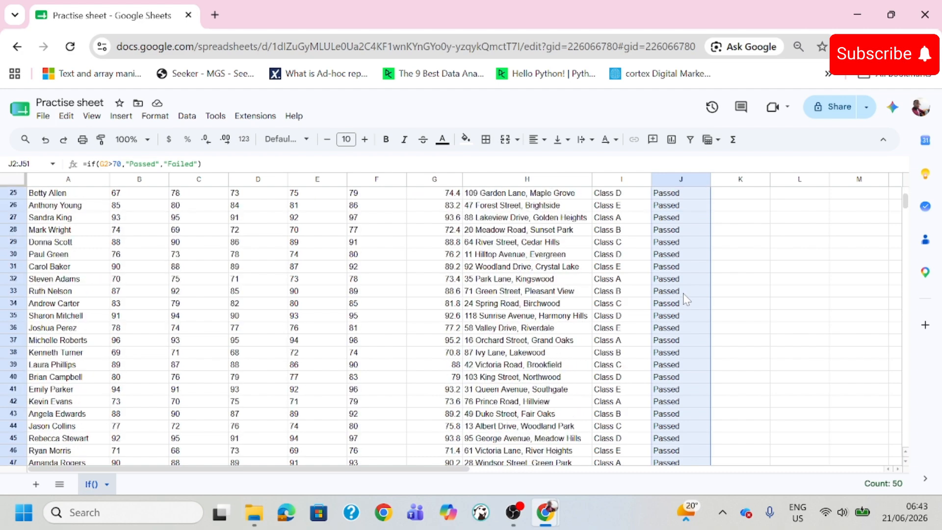
- Clear the Comment results in J3:J51, keeping only the formula in J2
click(686, 294)
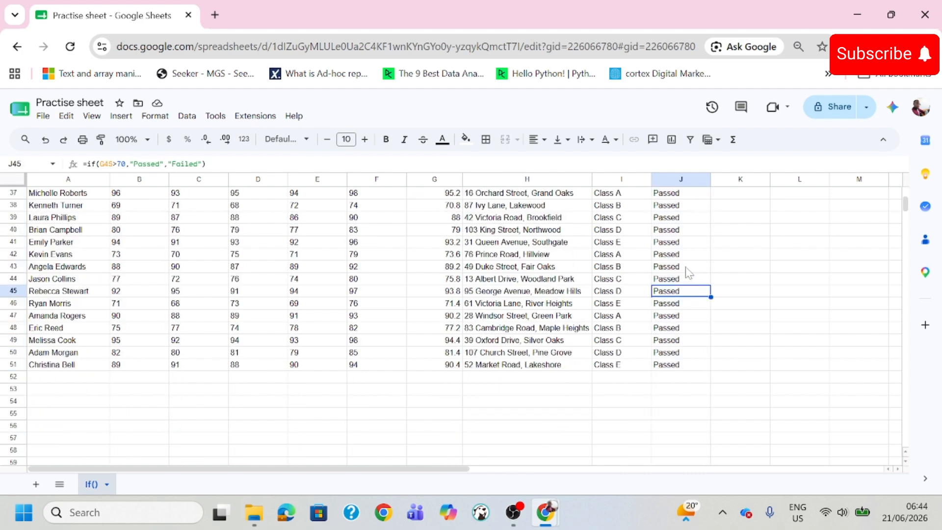
scroll(685, 270, up, 12)
click(683, 206)
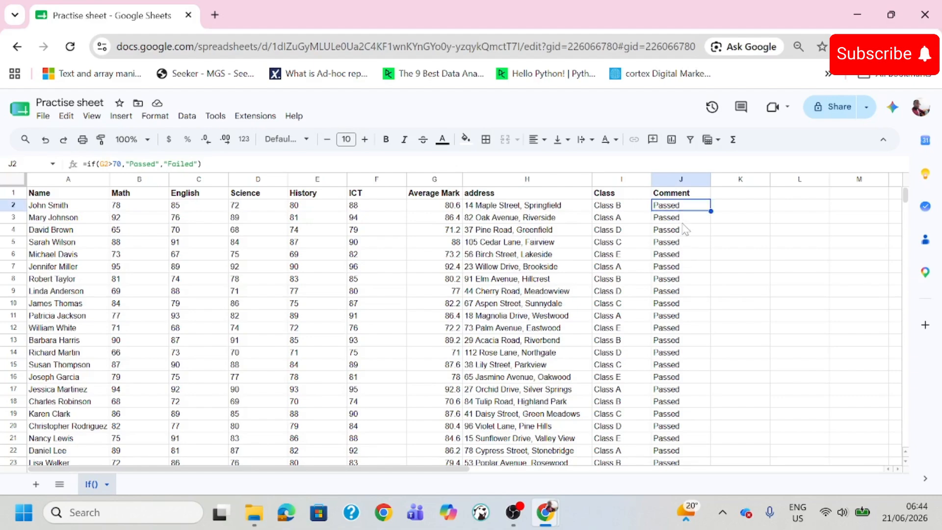
drag(684, 218, 702, 325)
key(Delete)
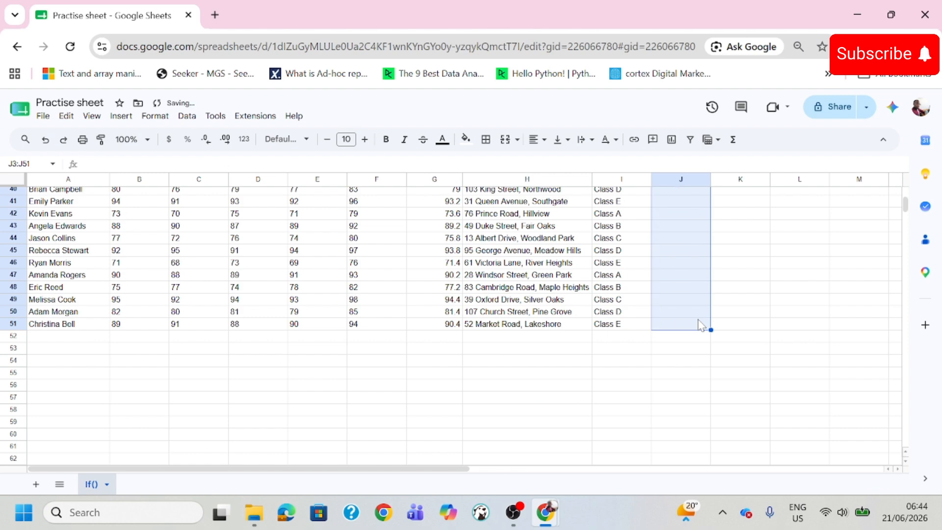
scroll(700, 252, up, 12)
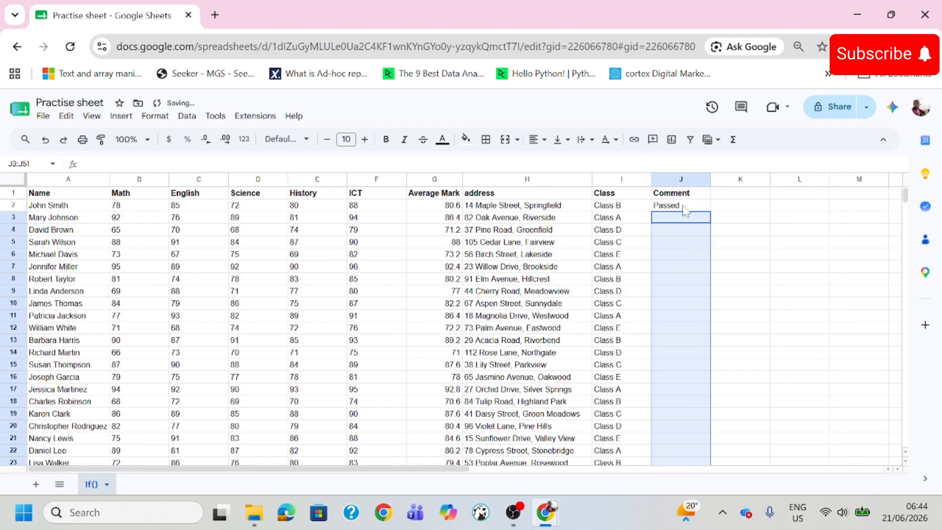
- Change the IF condition in J2 to an average mark greater than 90 and autofill the formula down the Comment column
click(685, 209)
scroll(455, 346, down, 4)
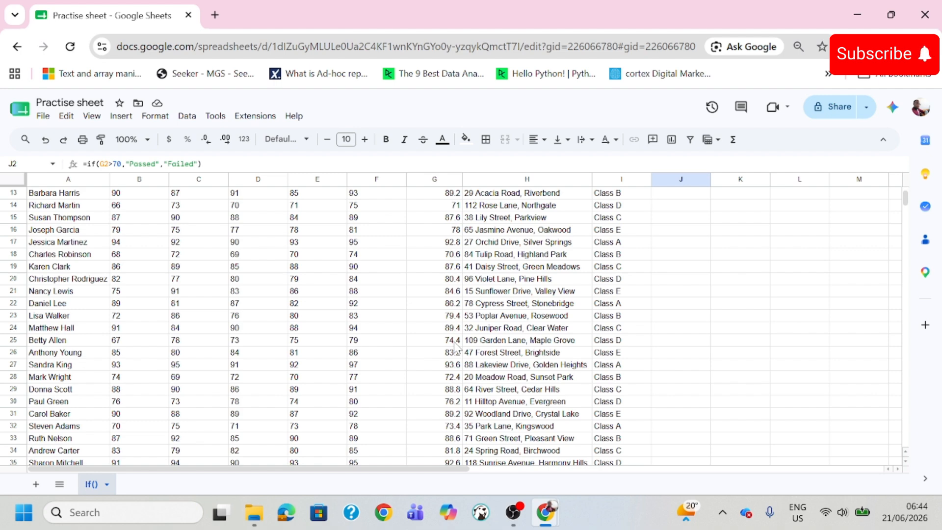
scroll(456, 346, up, 4)
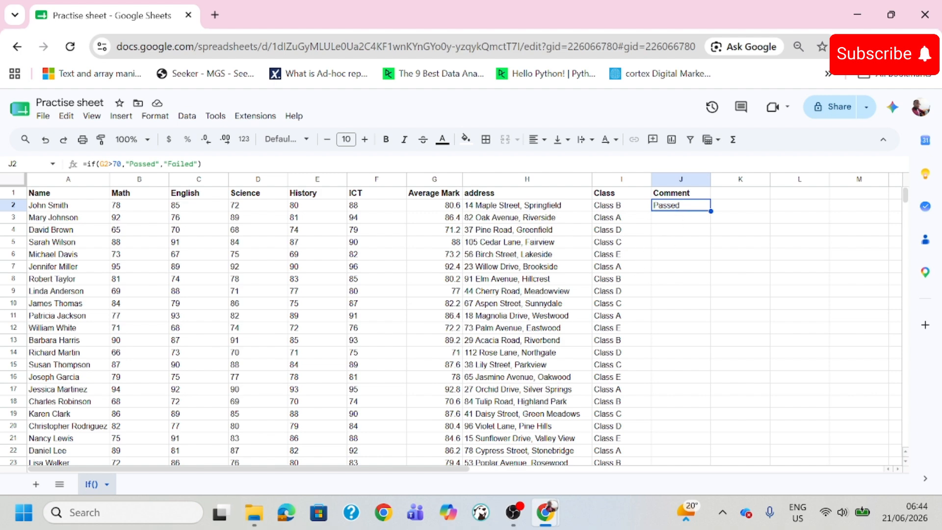
click(118, 164)
key(BackSpace)
text(9)
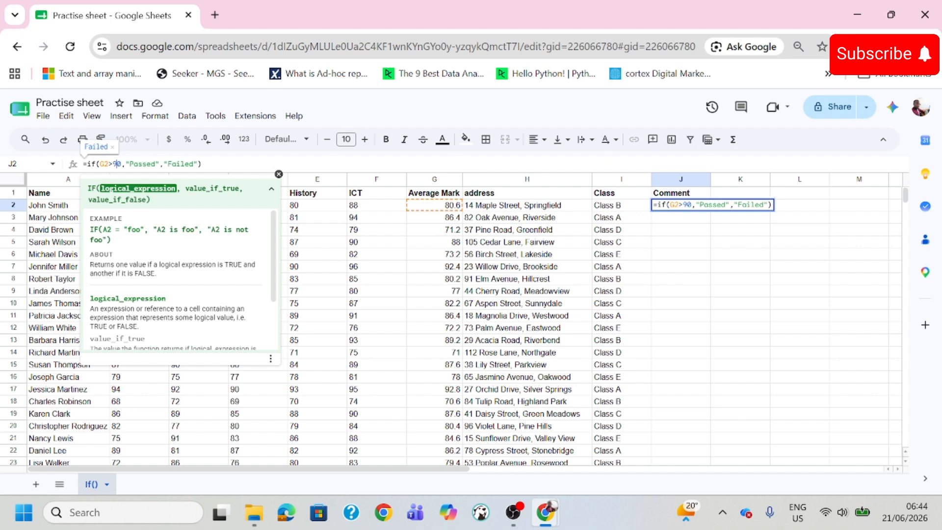
key(Return)
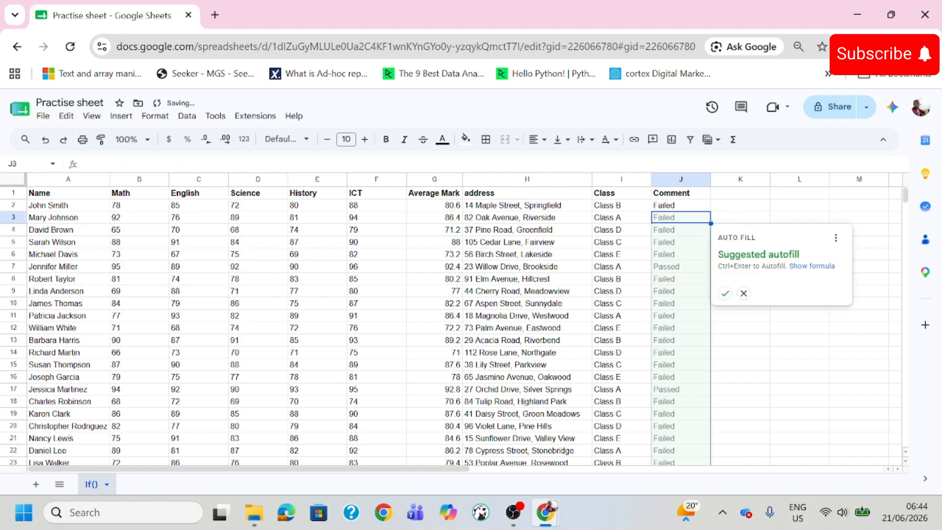
click(725, 293)
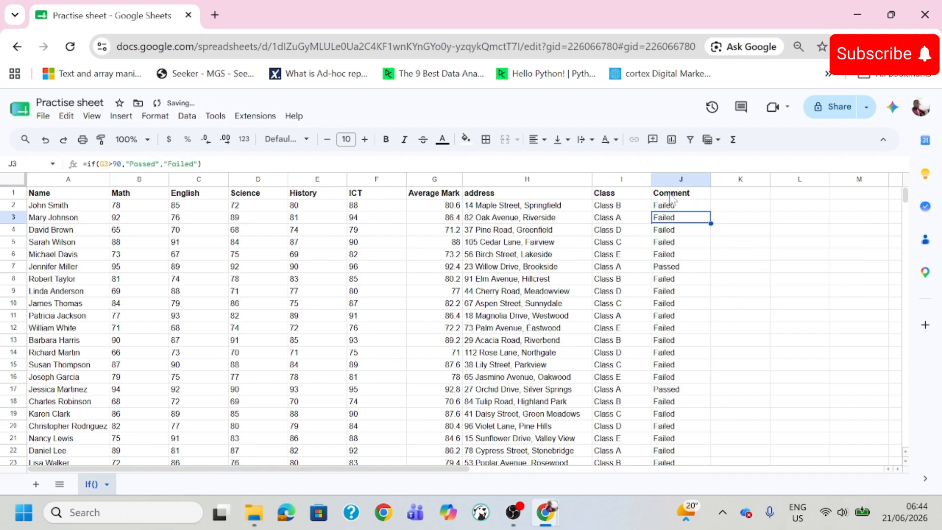
- Compare the average marks with the Comment results in rows 2 to 11, especially rows 2 and 7, against the 90 threshold
click(685, 229)
click(685, 278)
click(674, 318)
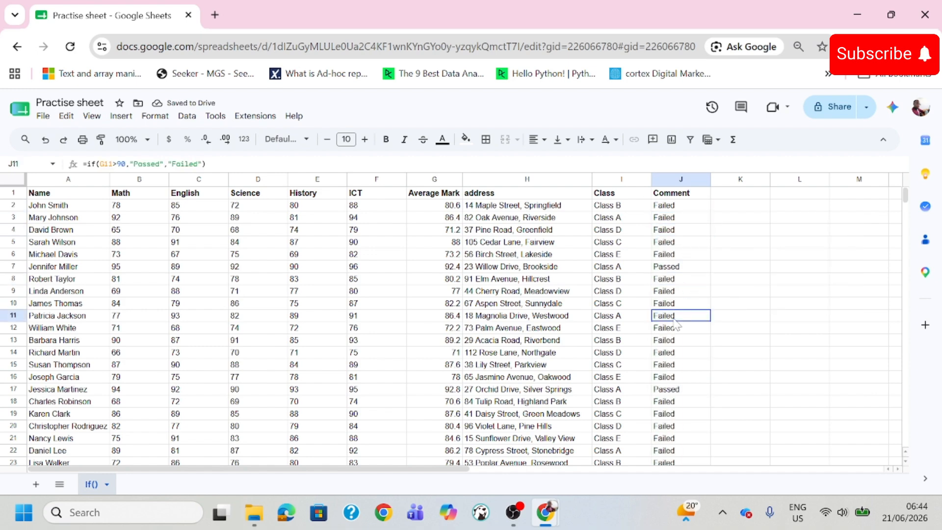
click(692, 207)
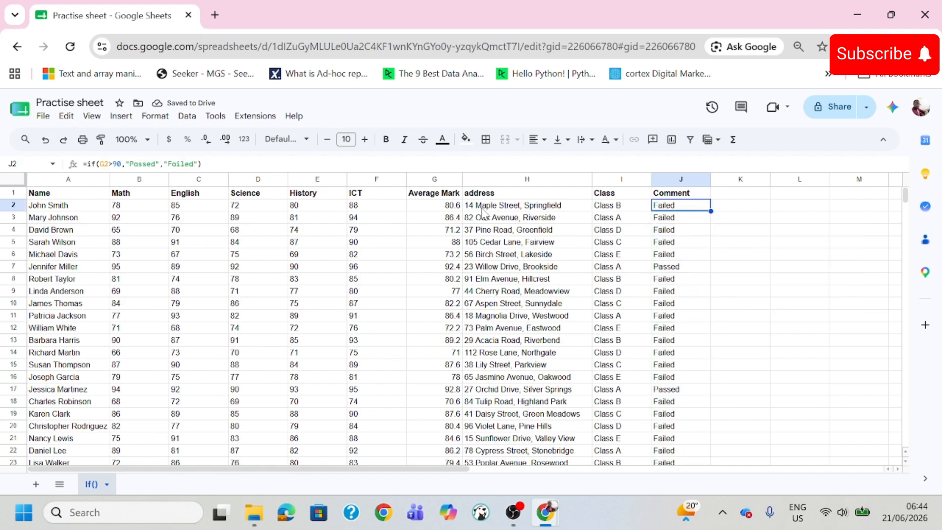
click(448, 208)
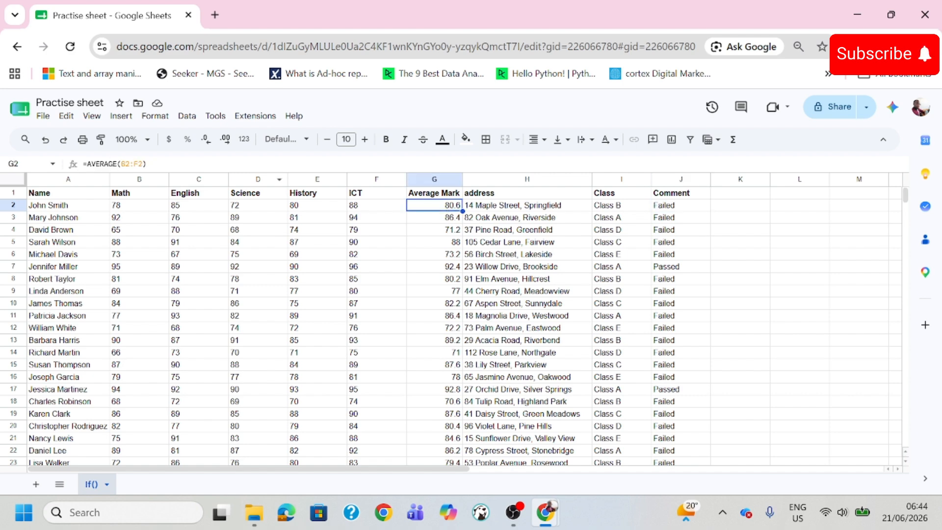
click(674, 209)
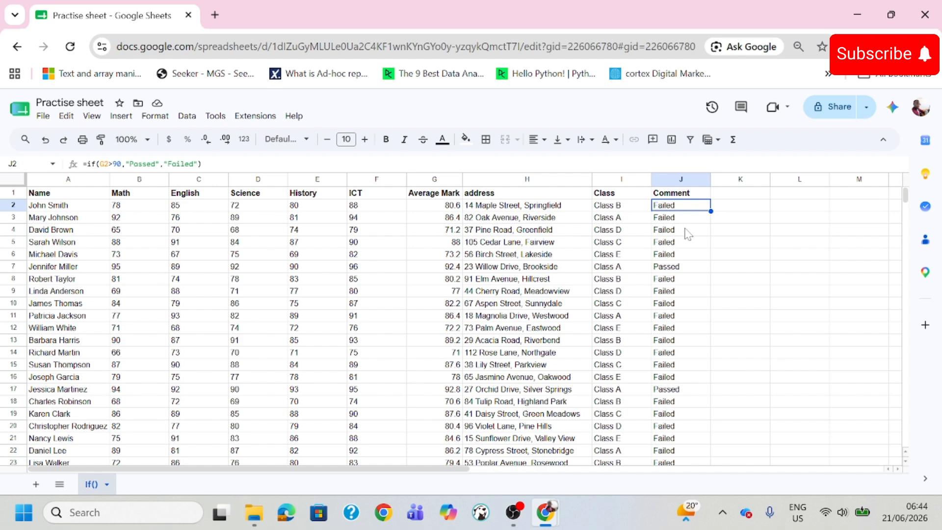
key(Down)
key(Down)
key(Down)
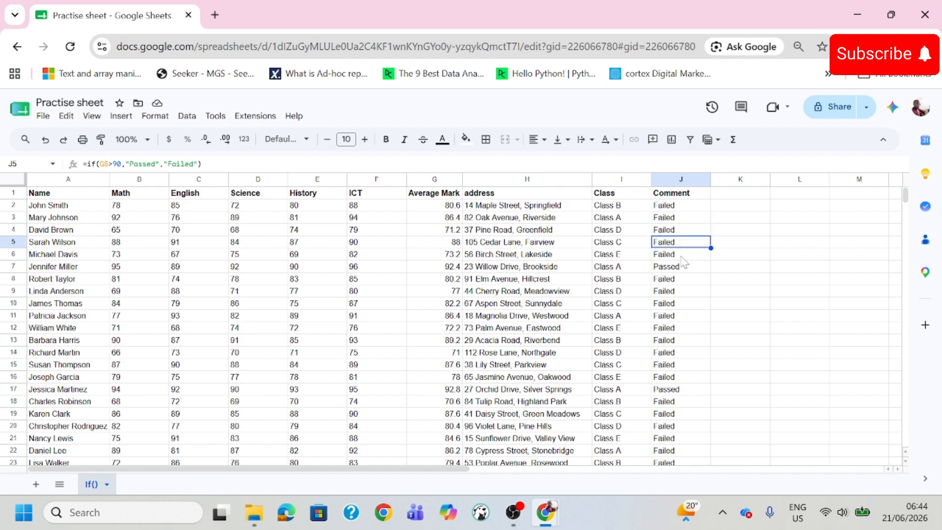
key(Down)
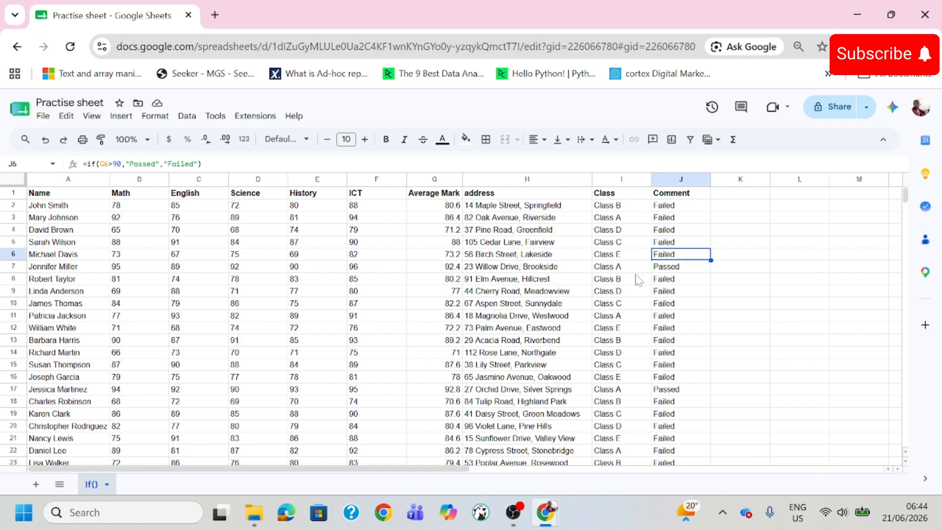
click(458, 269)
click(694, 269)
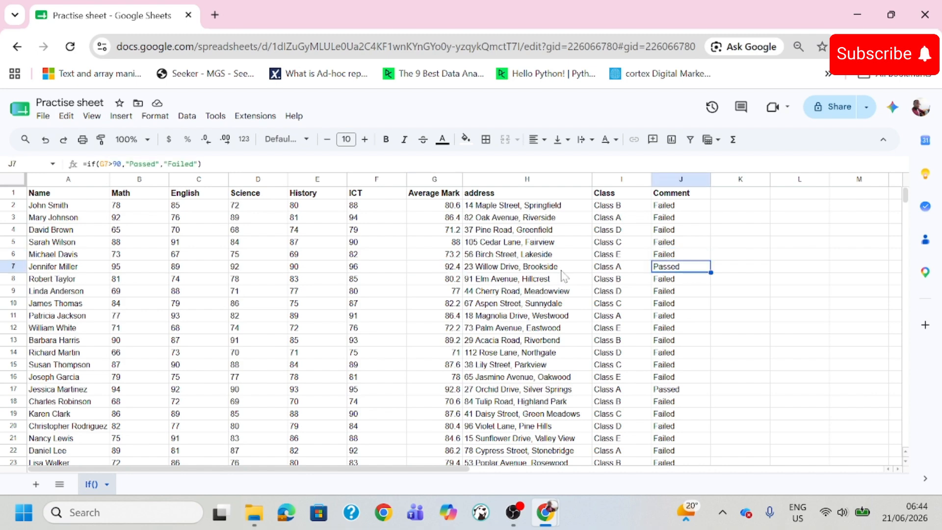
click(455, 270)
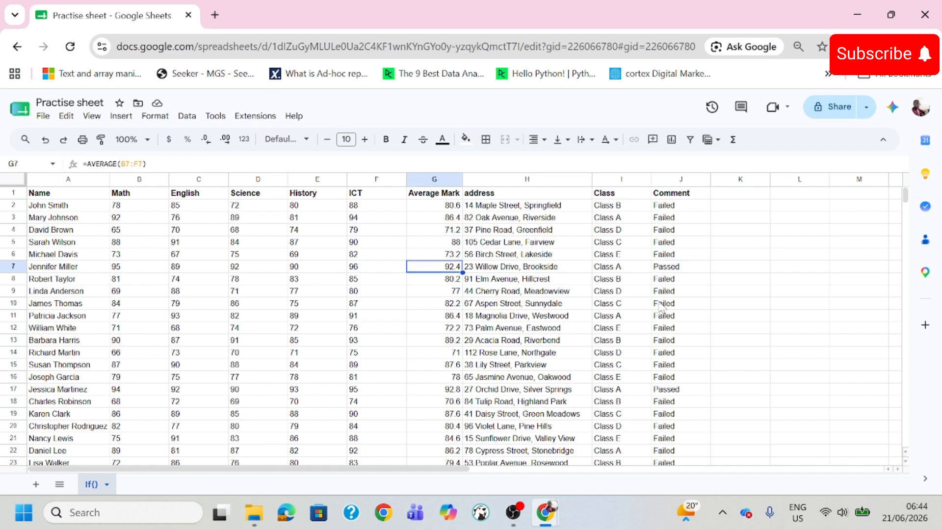
click(671, 268)
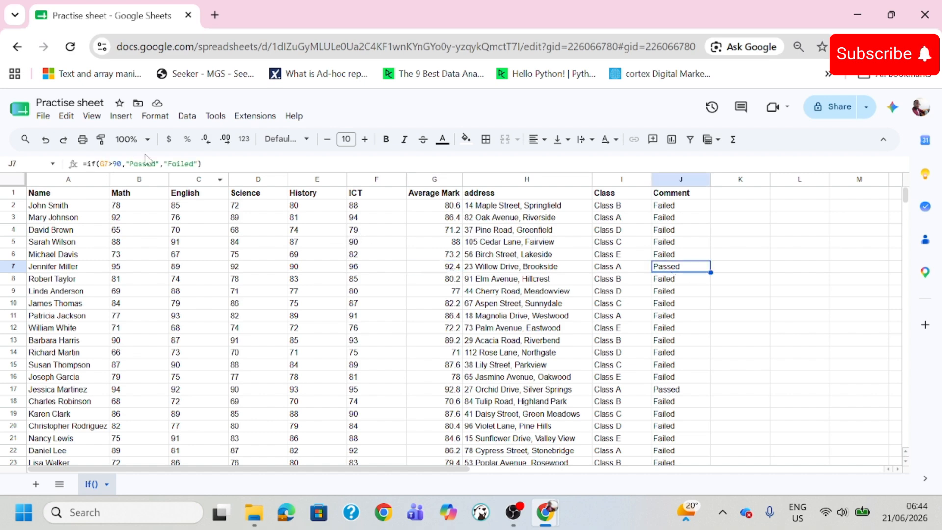
- Check the average marks of the students marked Passed in rows 27 to 51 against the 90 threshold
scroll(661, 291, down, 8)
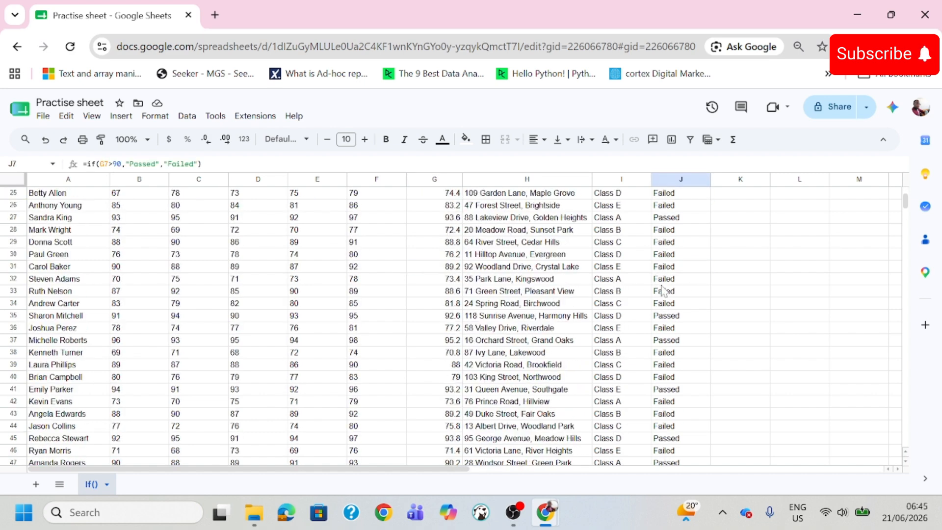
click(680, 218)
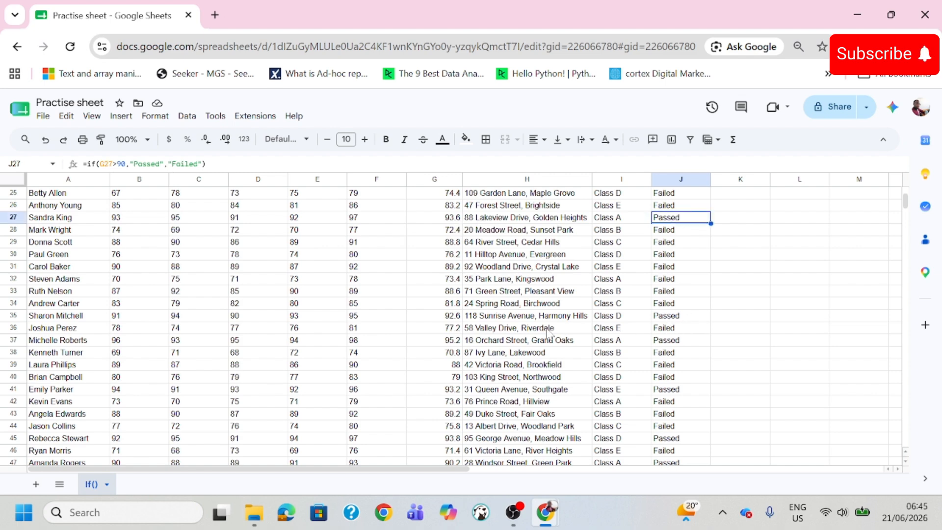
click(460, 328)
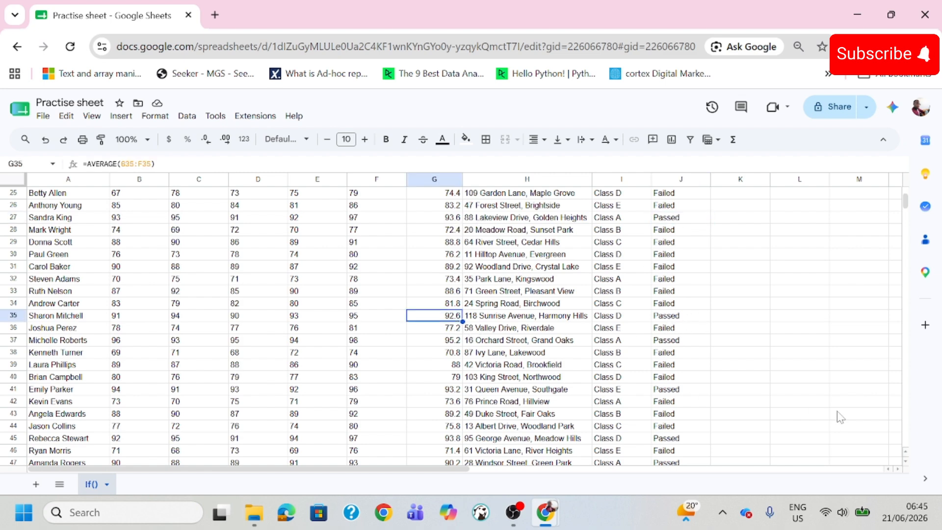
click(461, 390)
scroll(672, 416, down, 2)
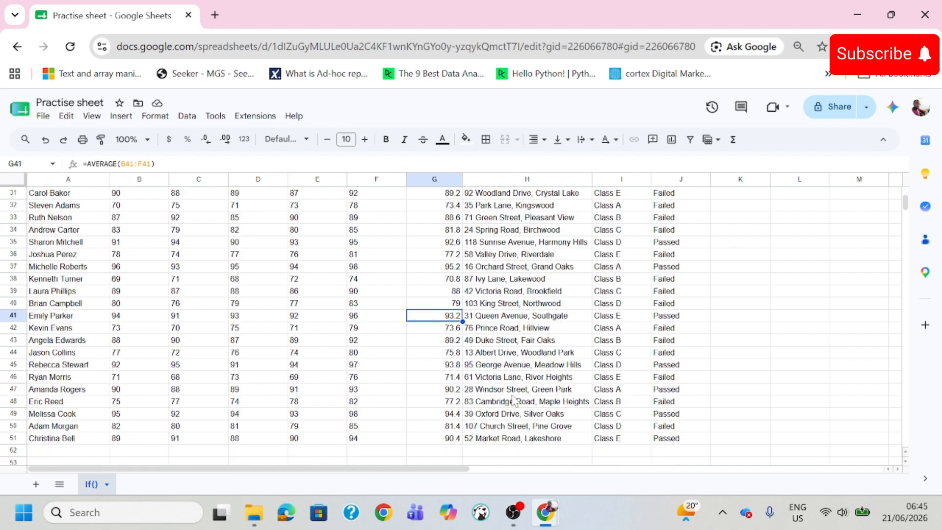
click(457, 392)
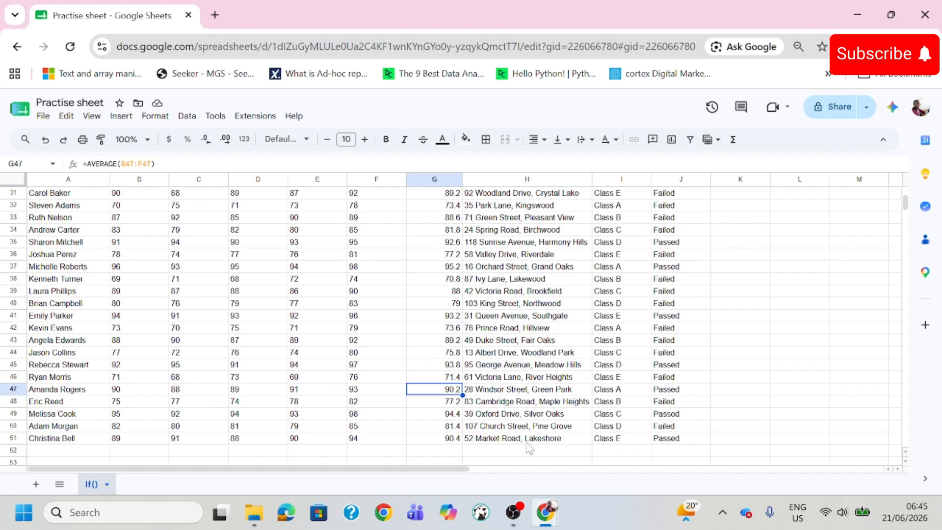
click(457, 440)
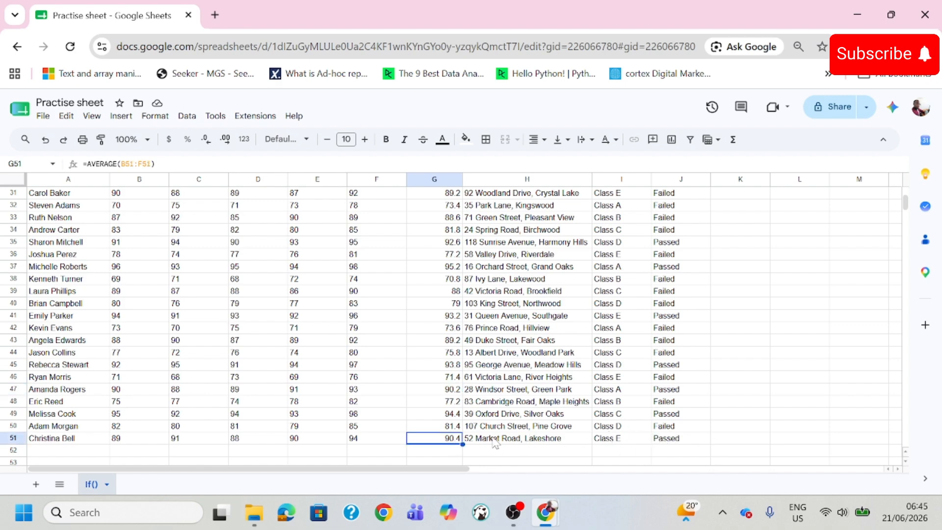
click(460, 417)
scroll(666, 395, up, 10)
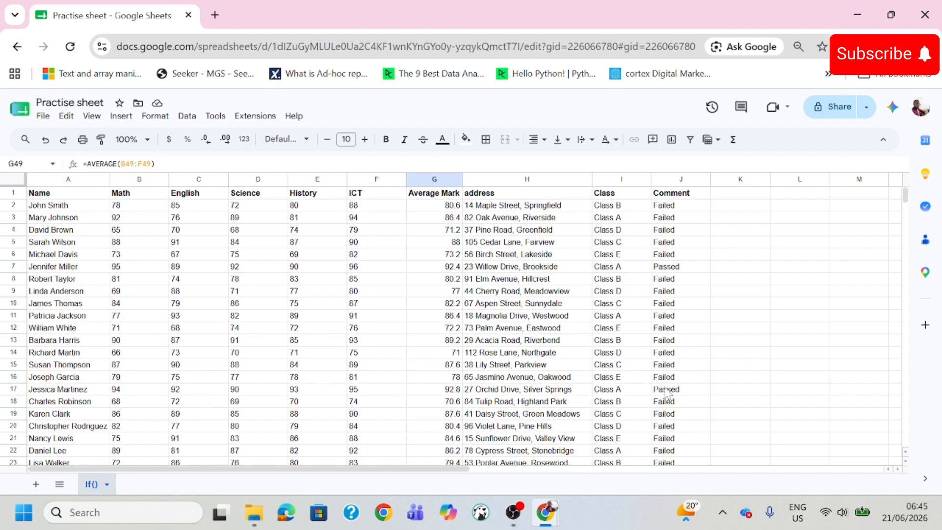
click(680, 207)
drag(682, 216, 685, 191)
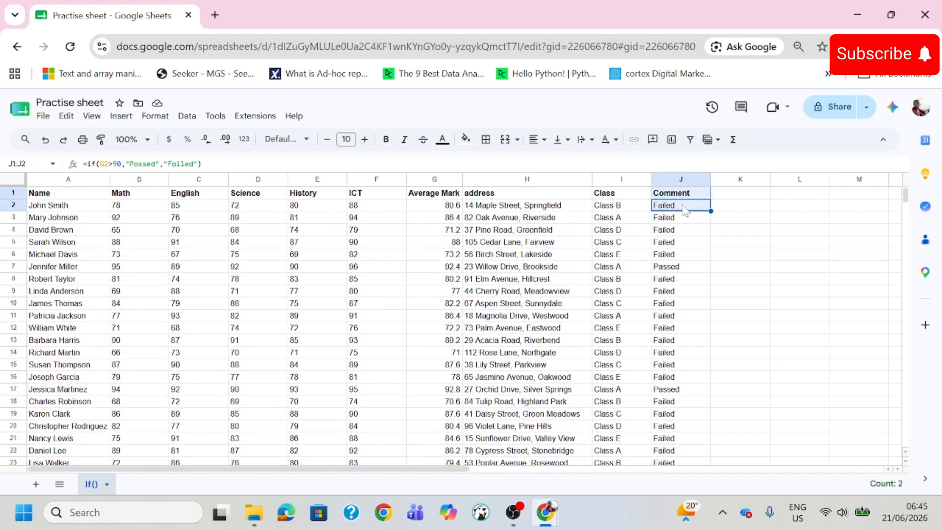
click(685, 210)
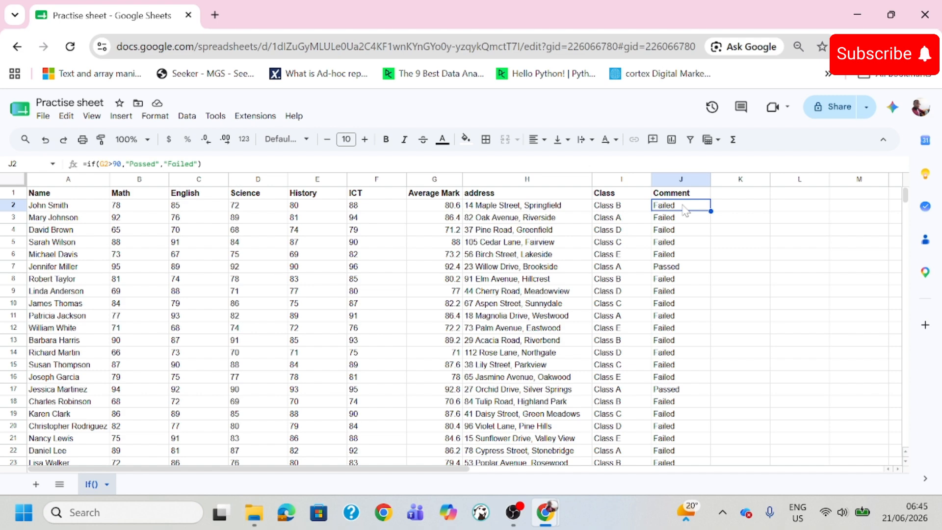
click(733, 211)
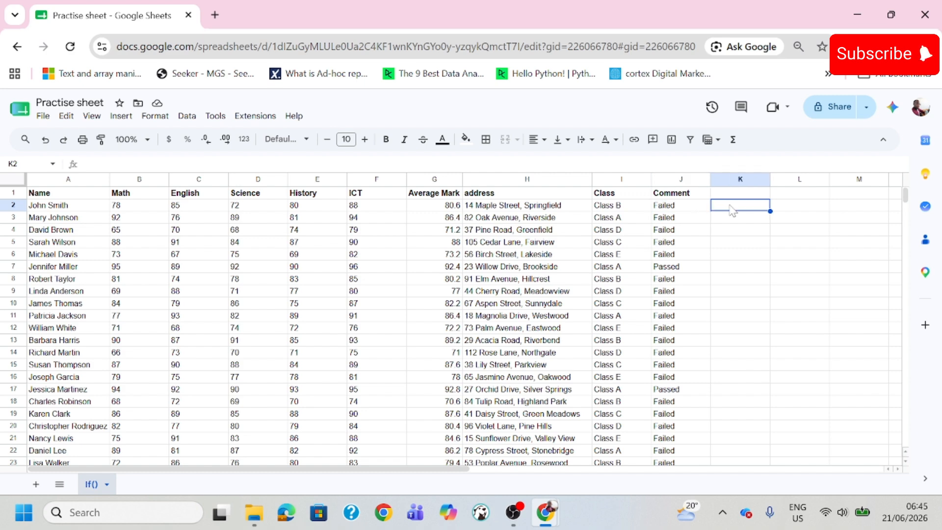
click(694, 208)
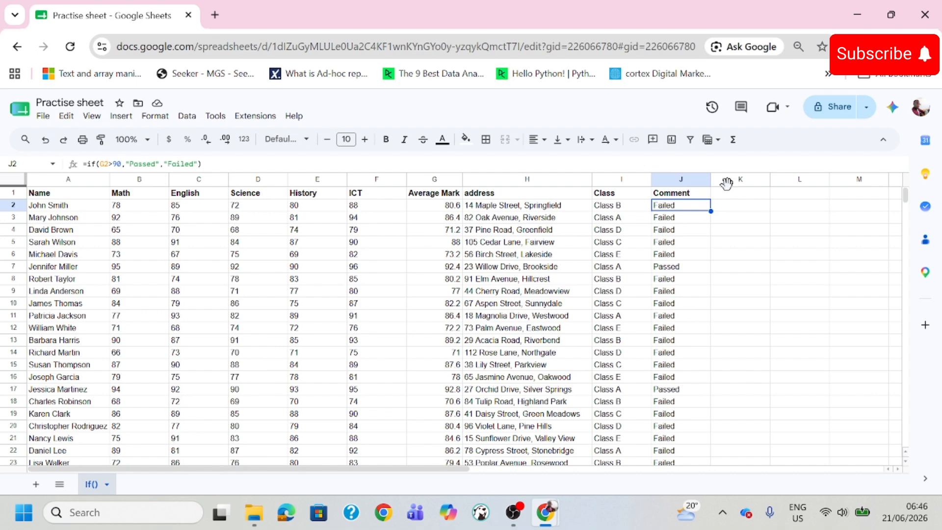
click(722, 208)
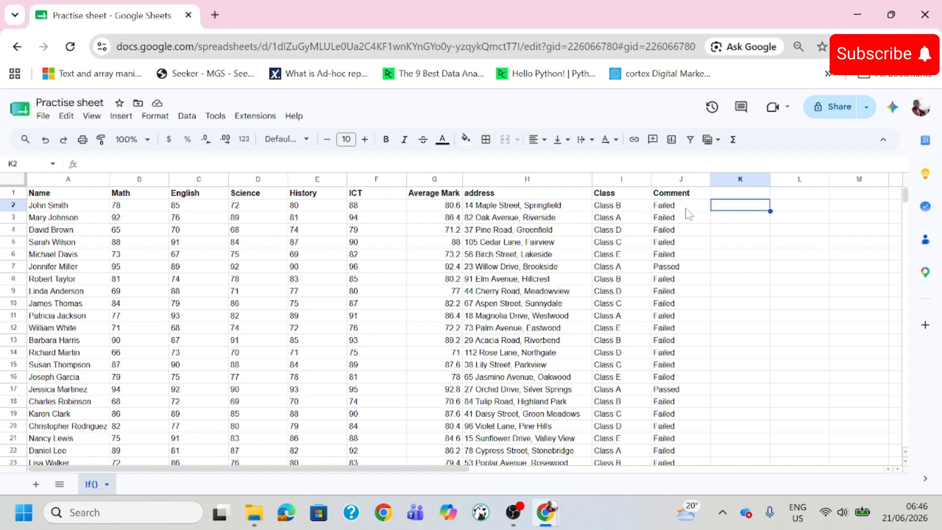
click(689, 223)
drag(678, 505, 687, 410)
drag(906, 208, 908, 191)
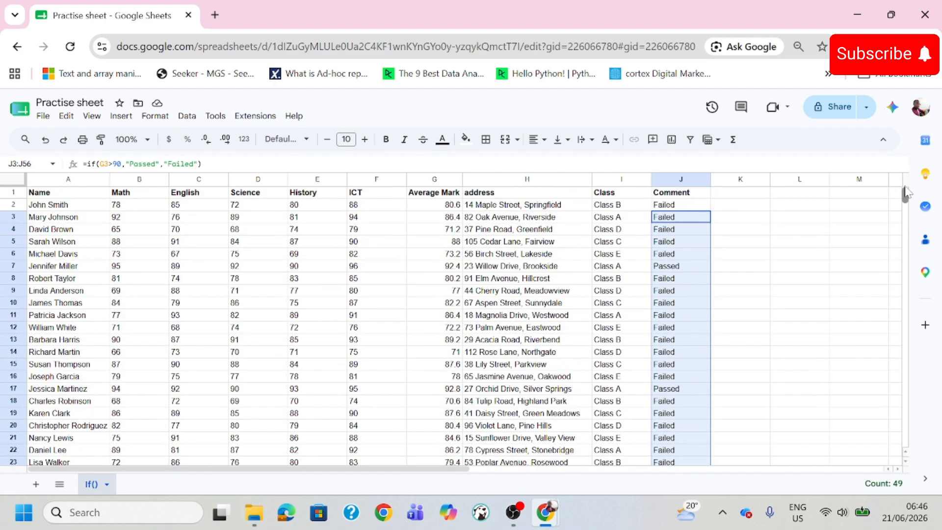
click(726, 209)
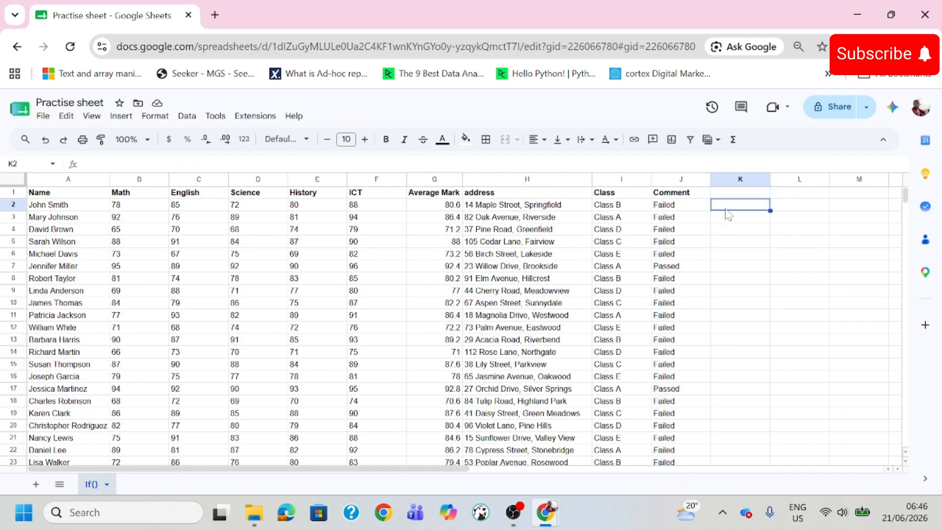
text(=)
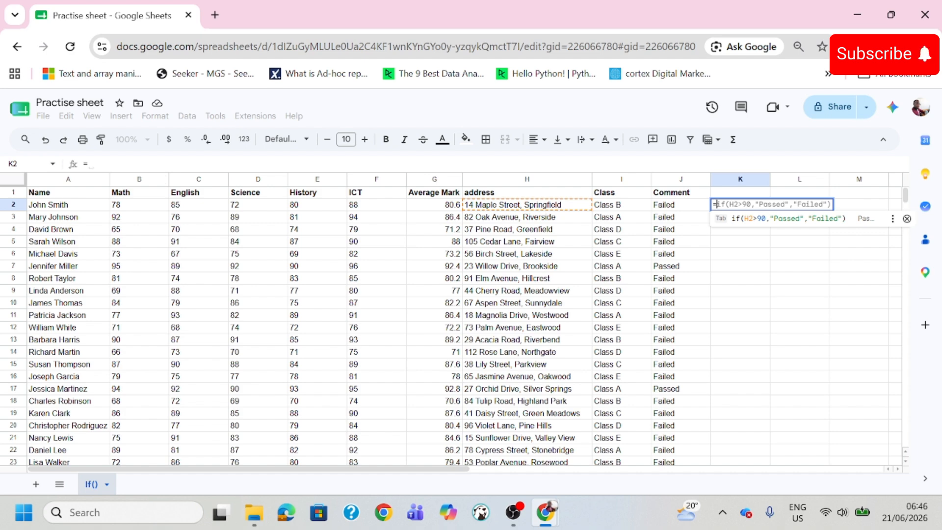
key(Escape)
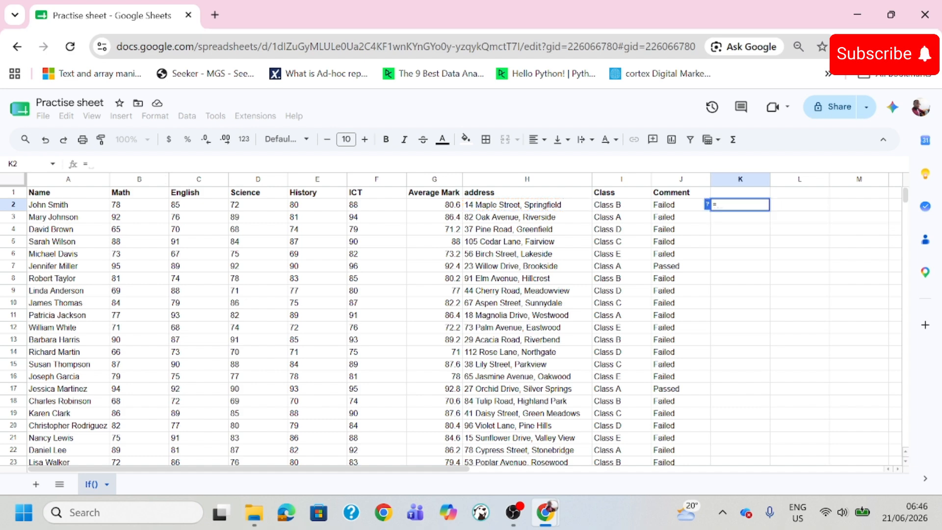
key(BackSpace)
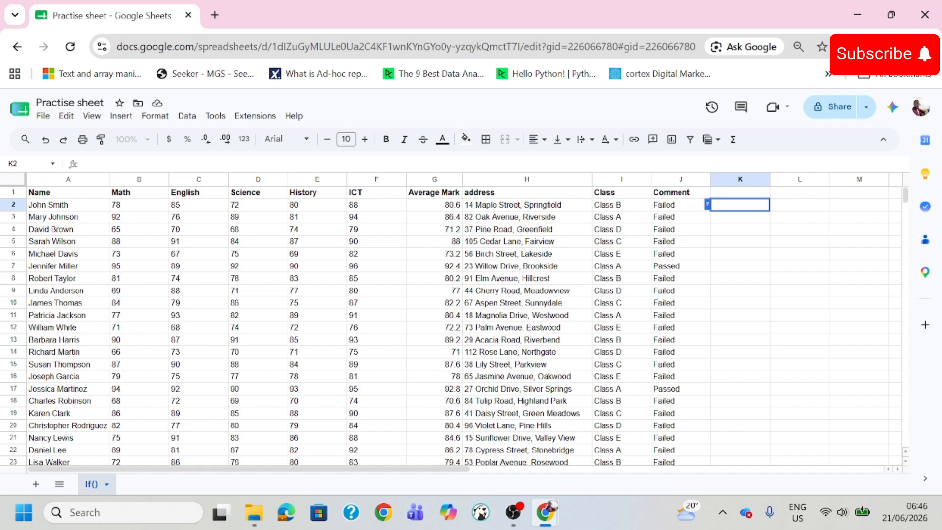
- Begin an IF formula in K2 that returns "Passed" when the average mark in G2 is greater than 90
text(=)
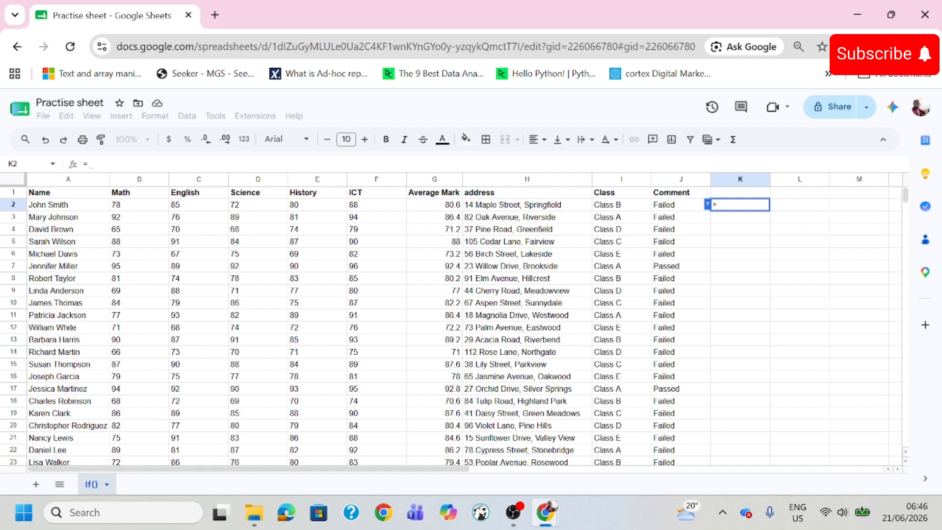
text(if()
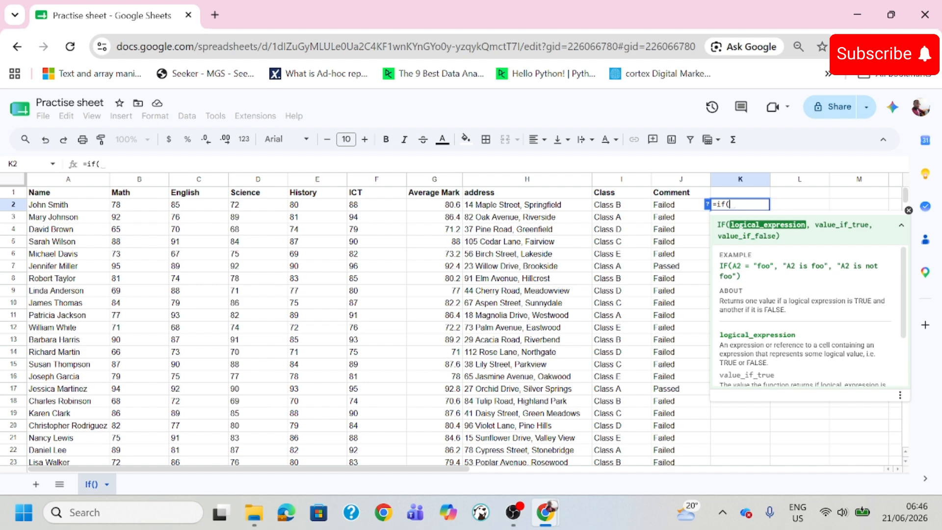
click(444, 209)
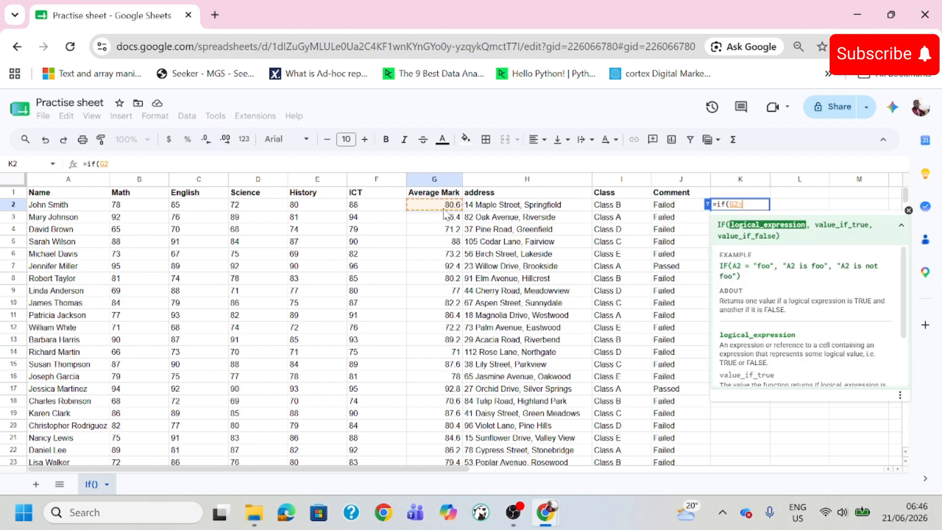
text(>)
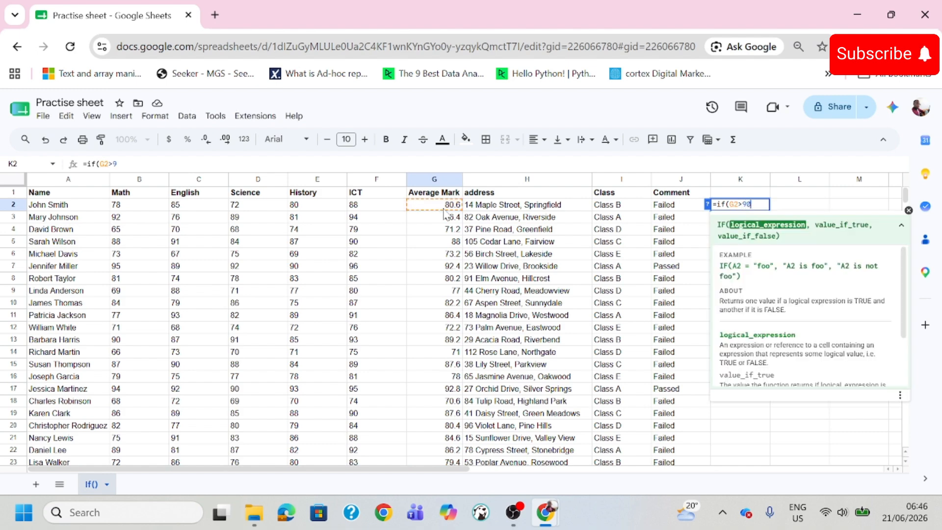
text(90,)
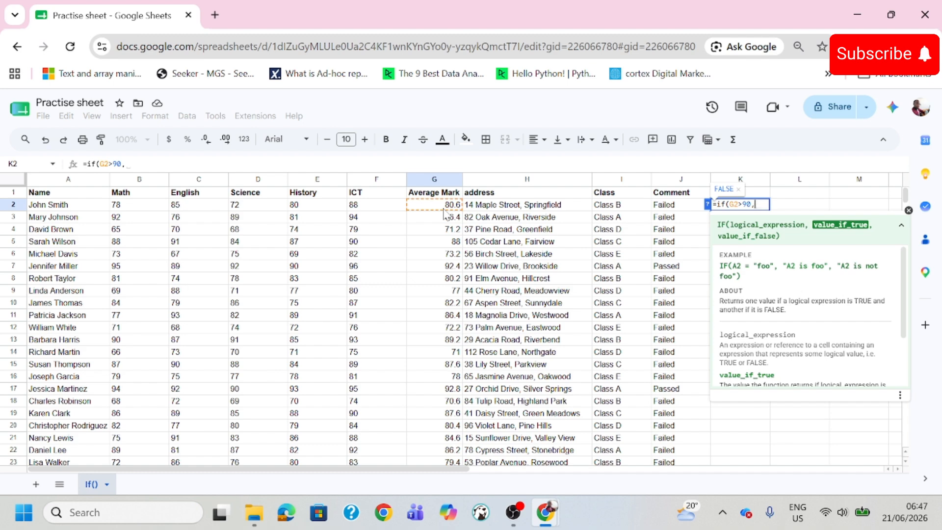
text("")
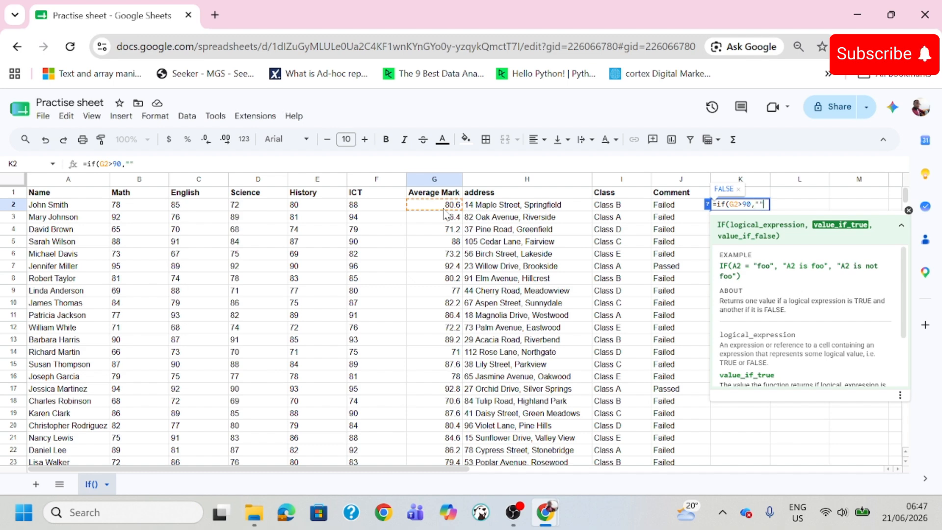
text(Passed)
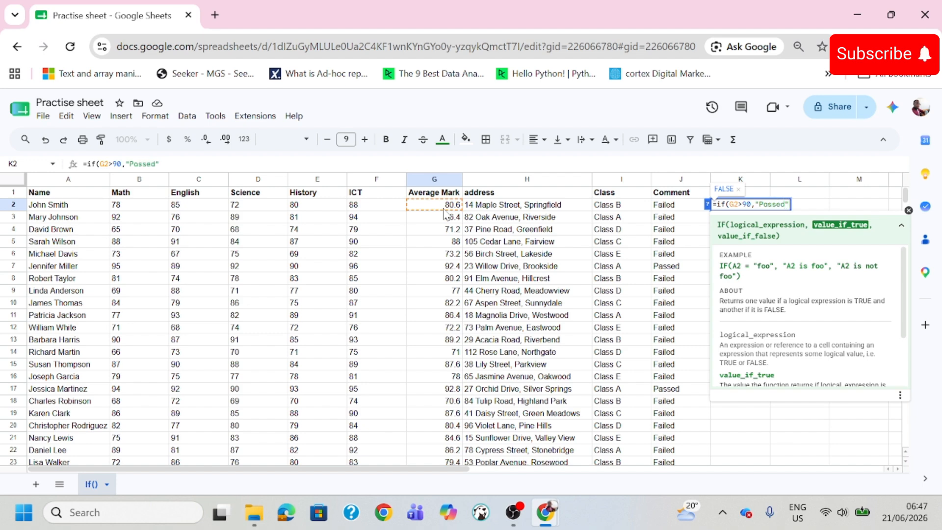
text(,)
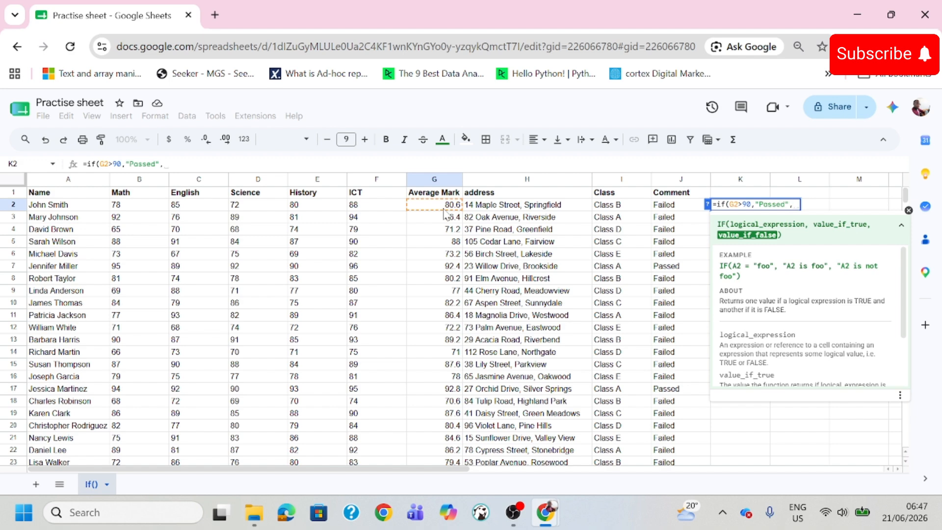
- Nest a second IF as the false value in K2, returning "Tried" when G2 is greater than 80
text(if()
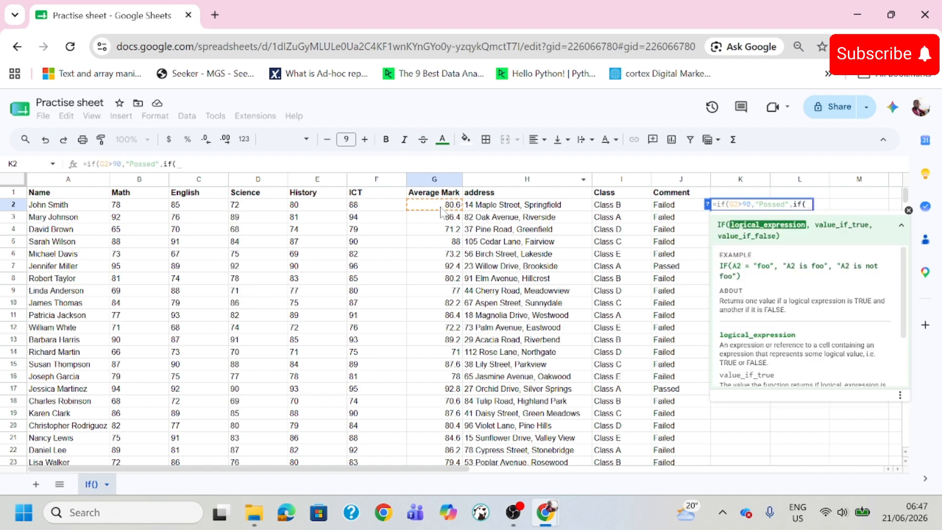
click(441, 209)
text(>80)
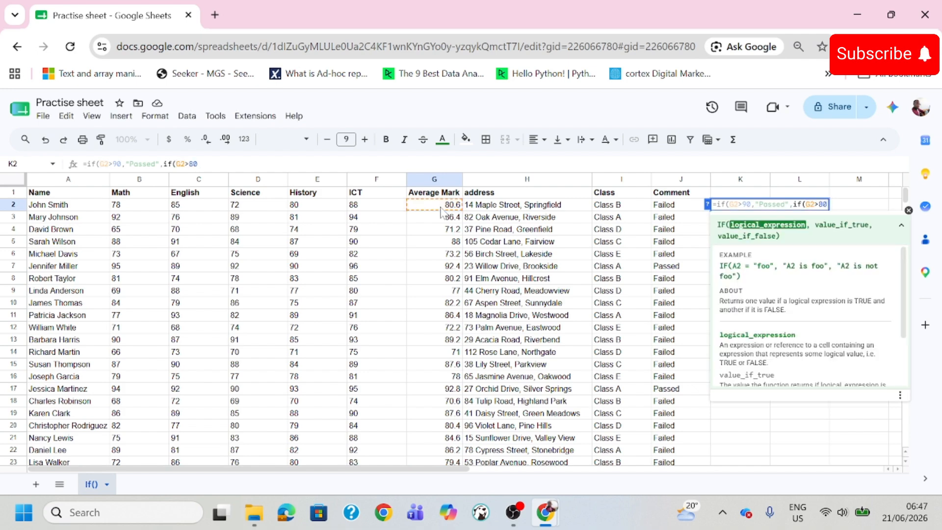
text(,)
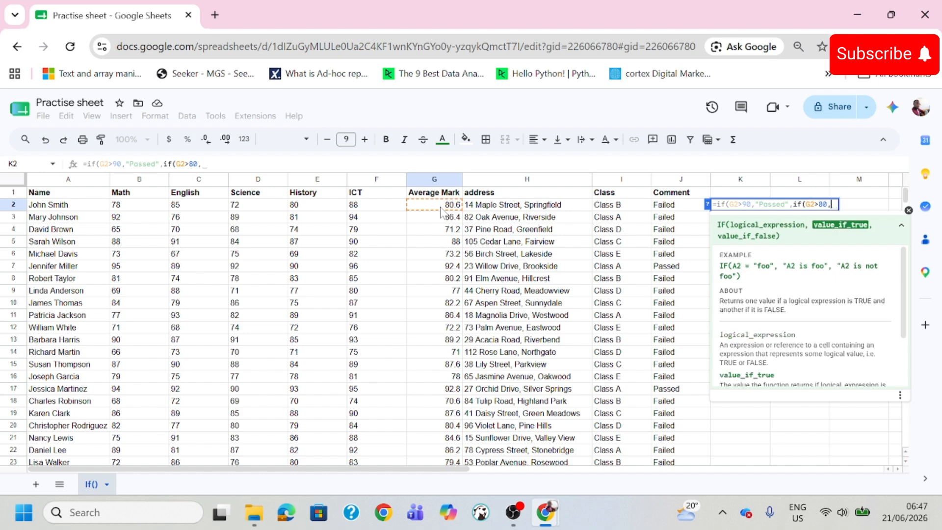
text("")
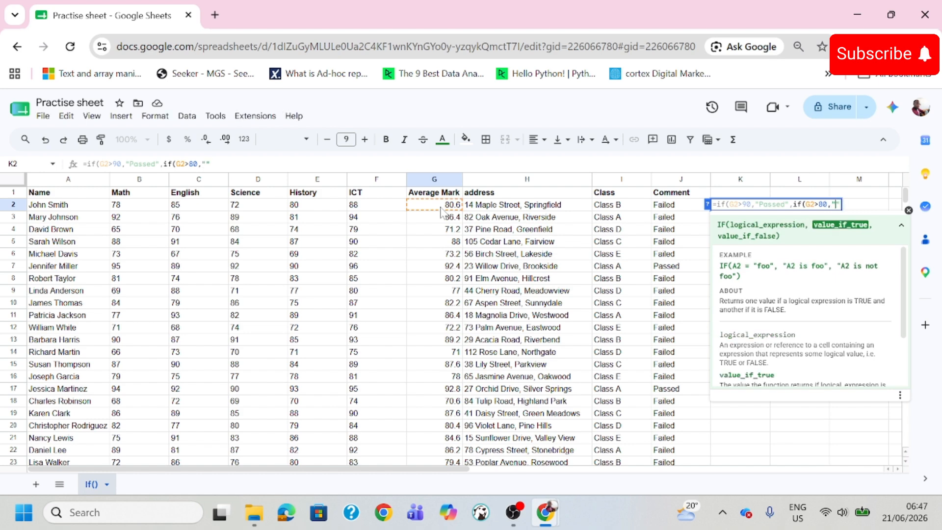
text(Tried)
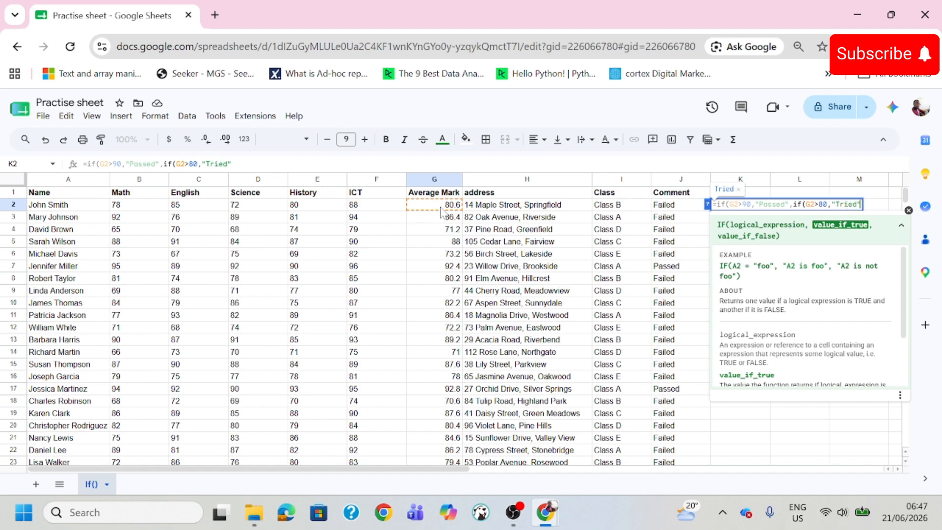
text(,)
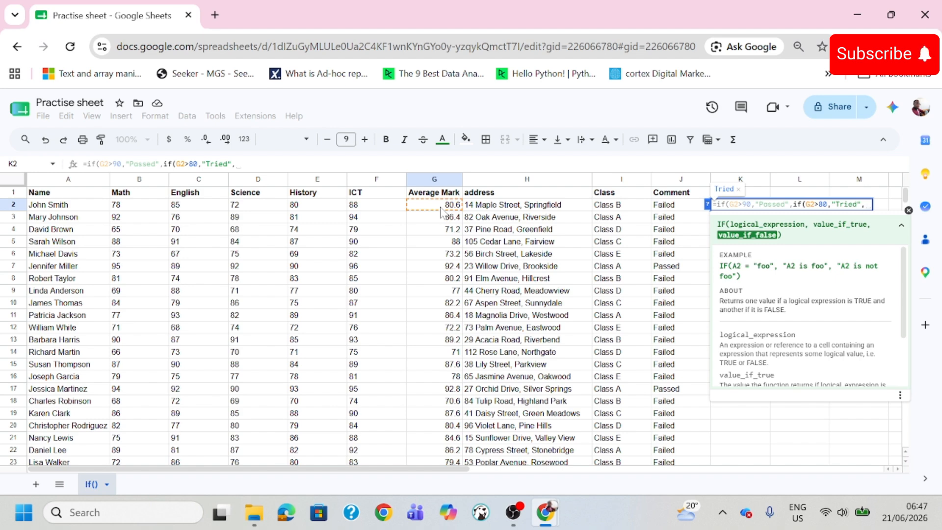
- Complete the nested formula in K2 with "Failed" as the final false value and autofill it down column K
text("Failed")
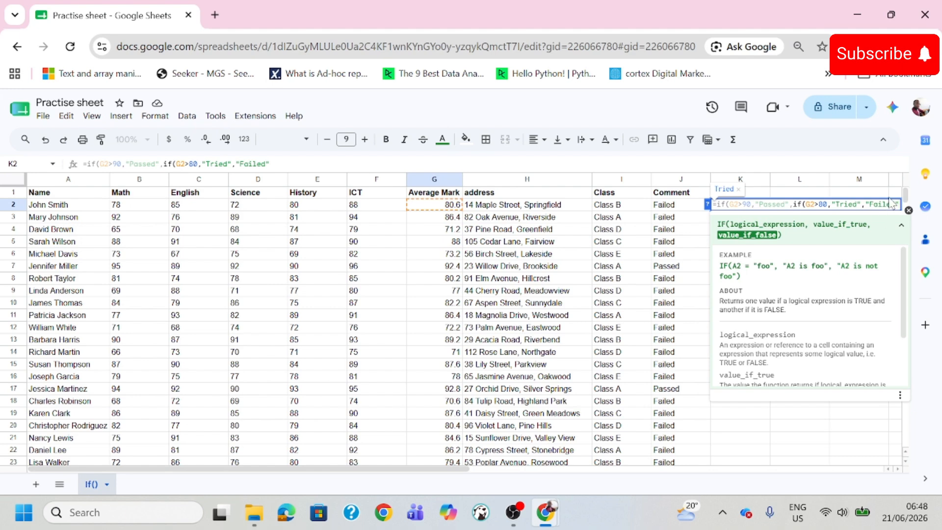
text()))
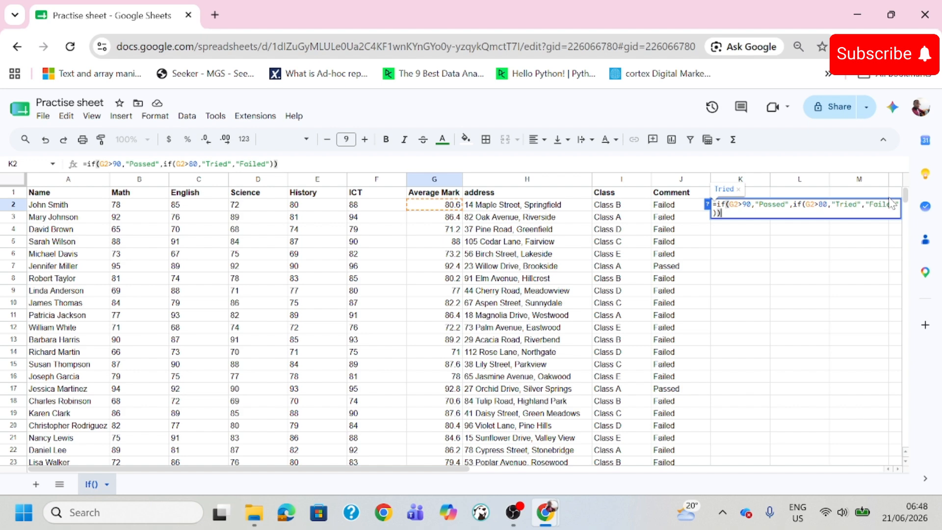
key(Return)
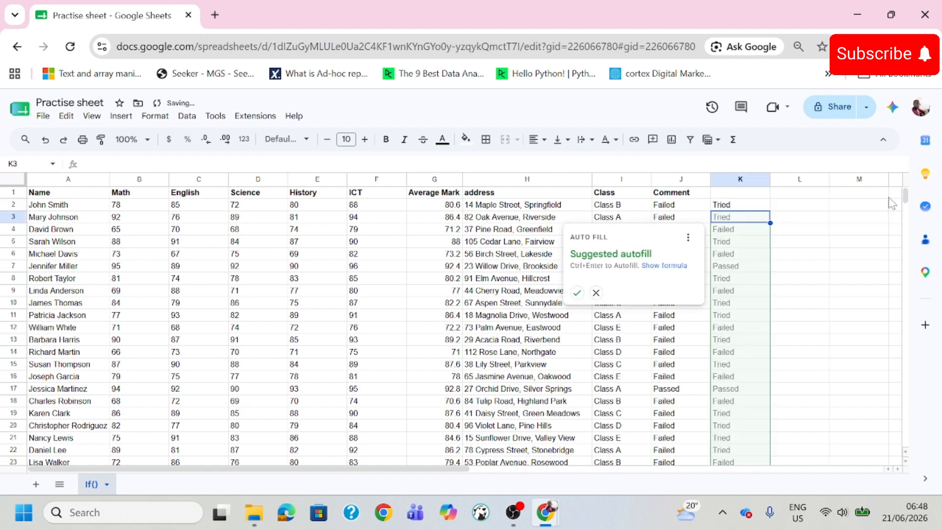
click(577, 293)
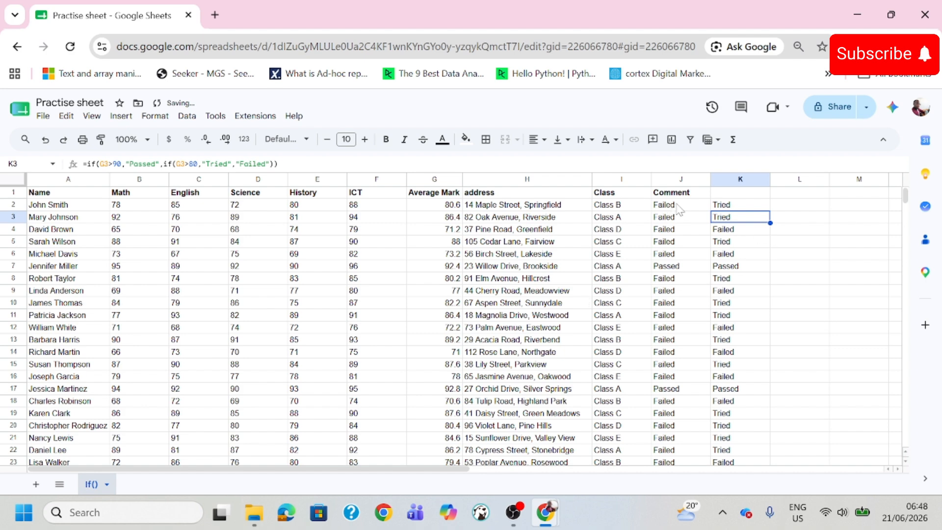
- Compare the average marks with the column K results in rows 2, 7 and 14, and review the nested IF formula in K2
click(448, 208)
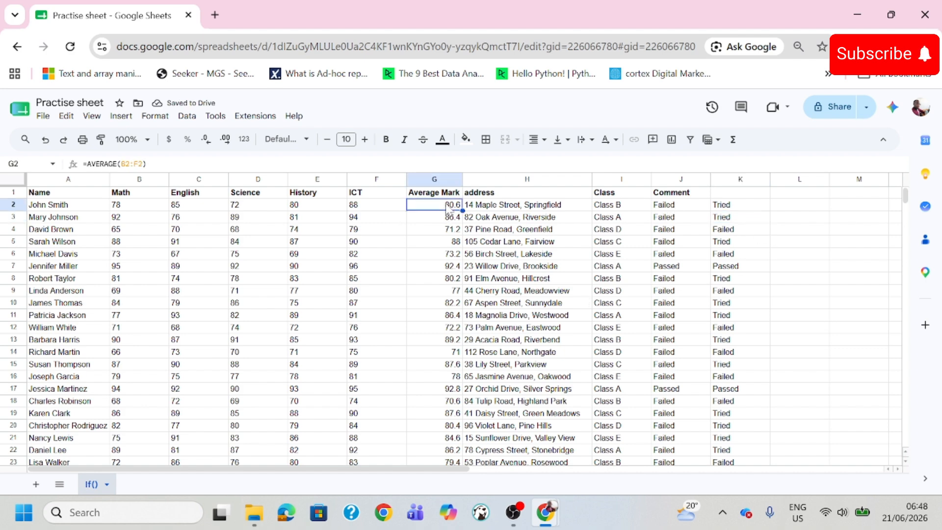
click(731, 206)
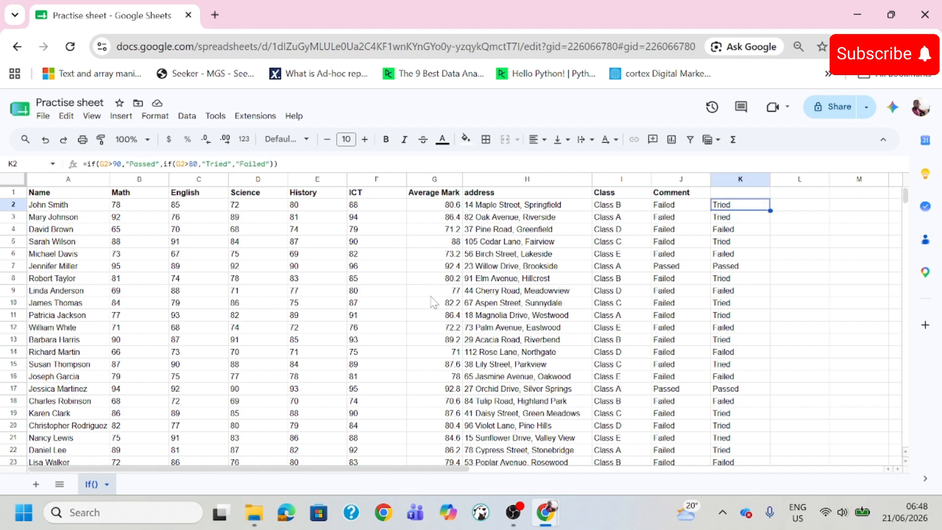
click(447, 269)
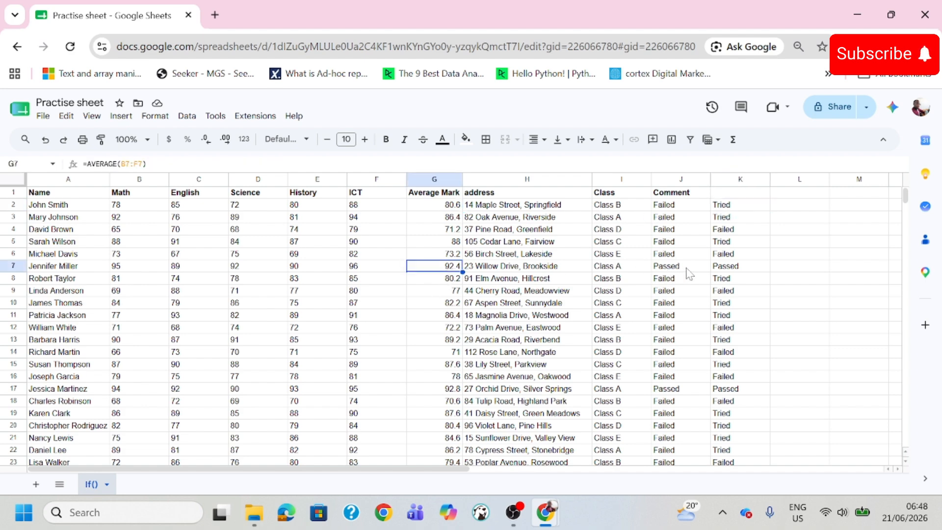
click(720, 269)
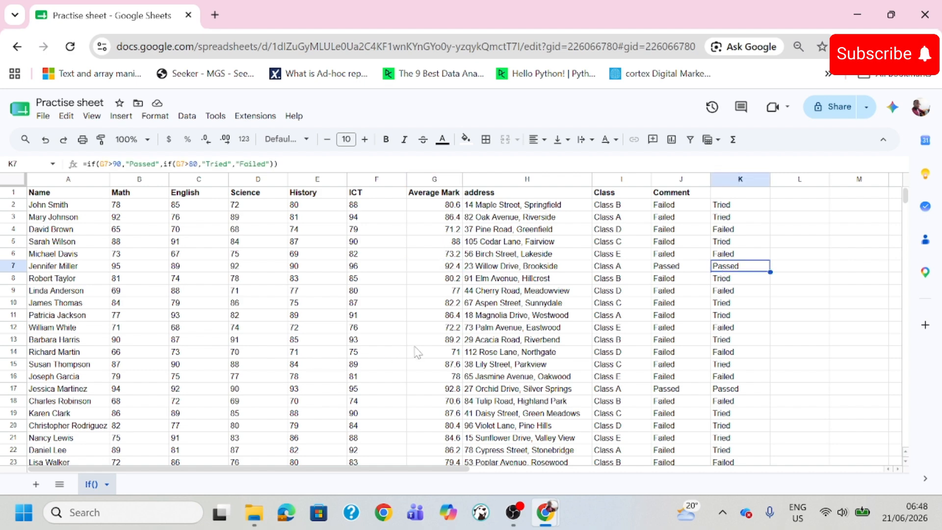
click(451, 353)
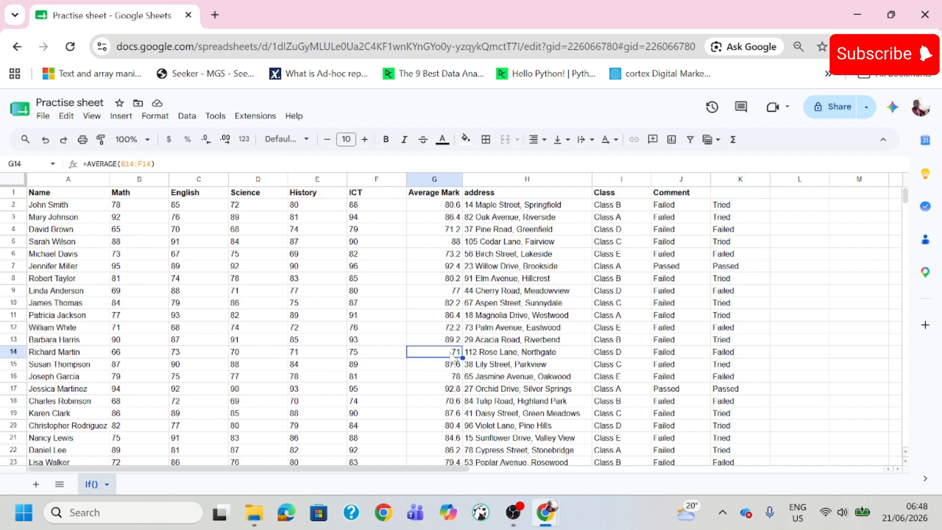
click(736, 352)
click(745, 205)
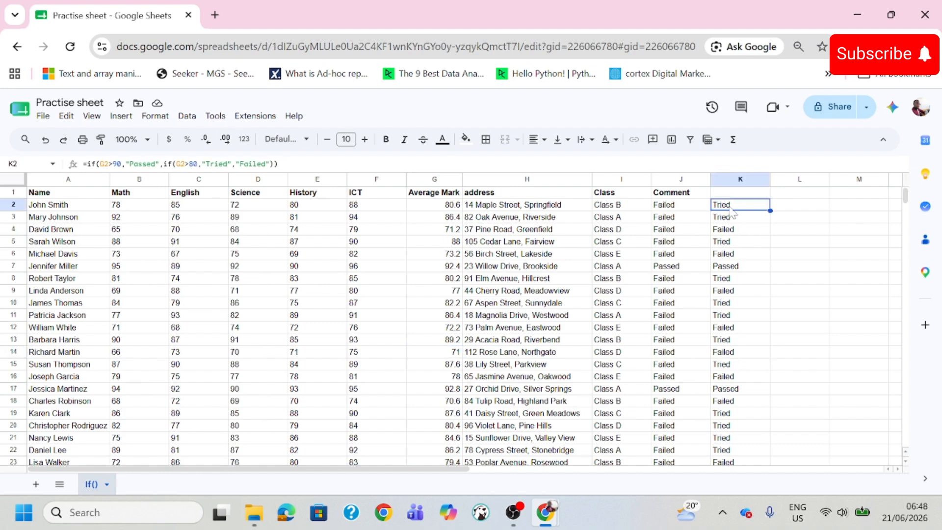
drag(277, 163, 88, 164)
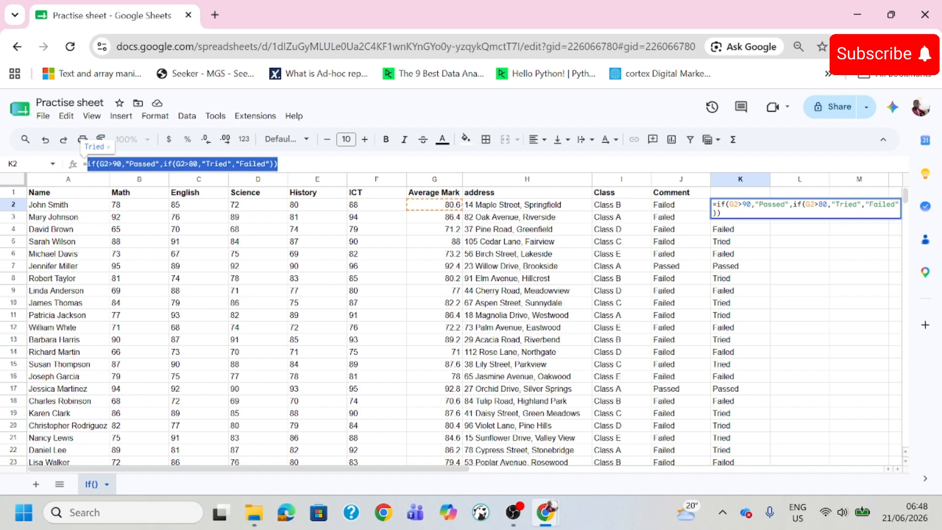
key(Escape)
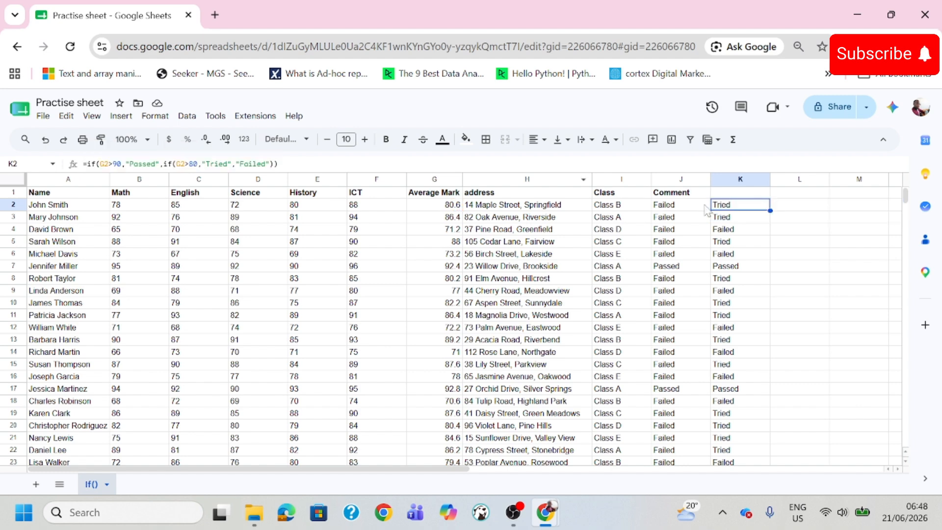